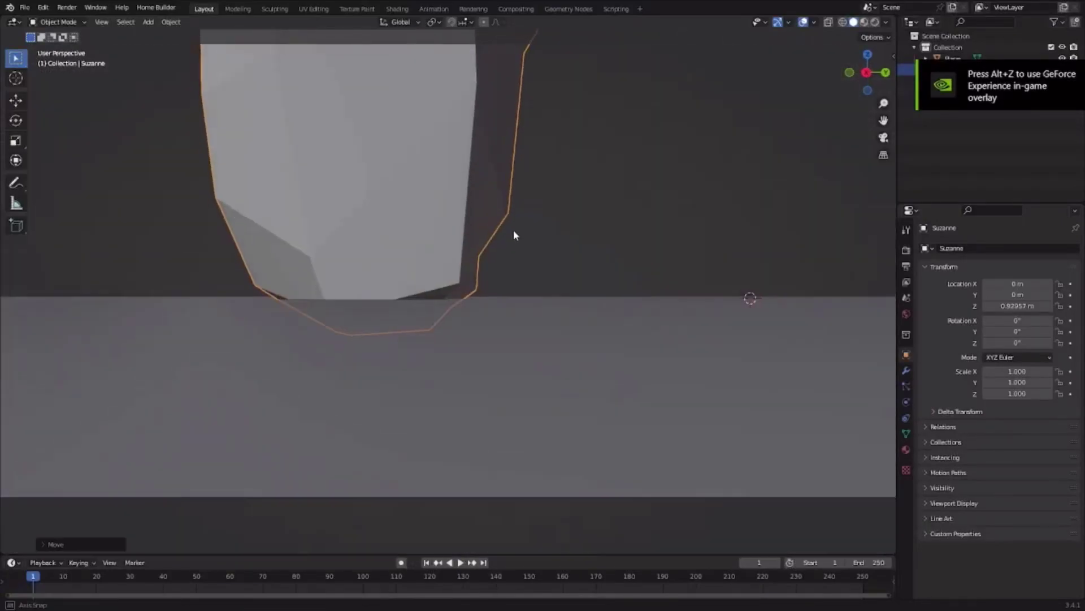
Move the monkey head along Z in an orthographic side view until its chin rests on the floor line, at about 0.985 m
left_click(867, 73)
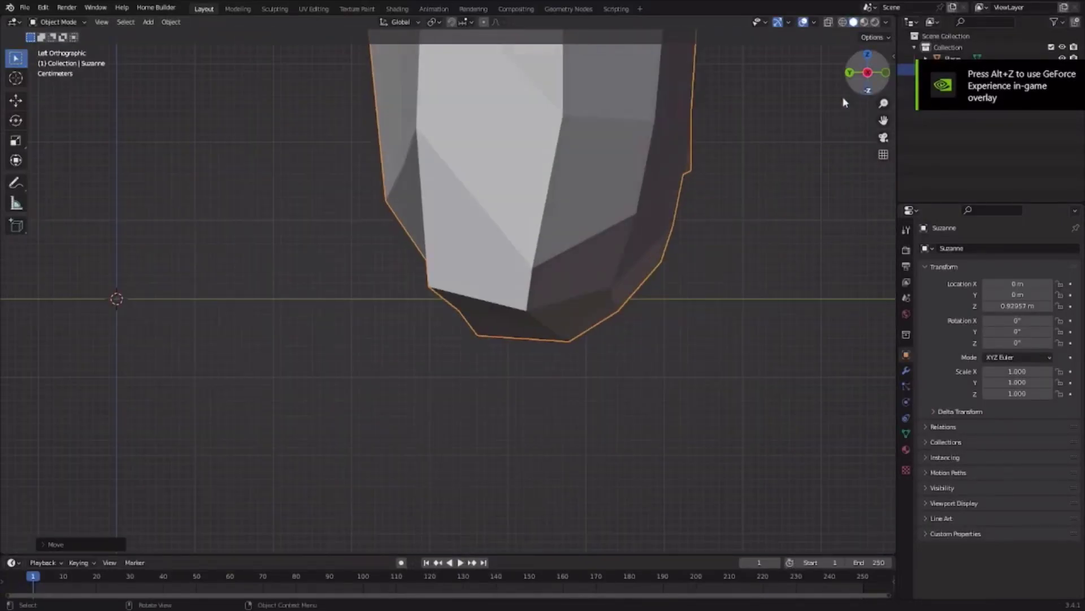
scroll(648, 279, "up", 1)
middle_click_drag(695, 233, 554, 332, "shift")
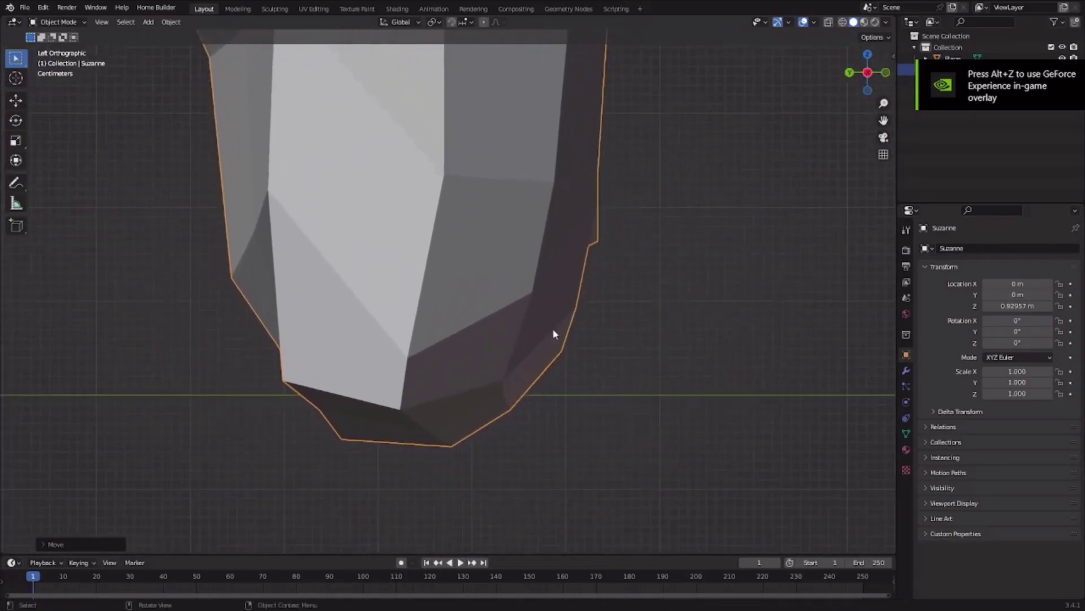
key("g")
key("z")
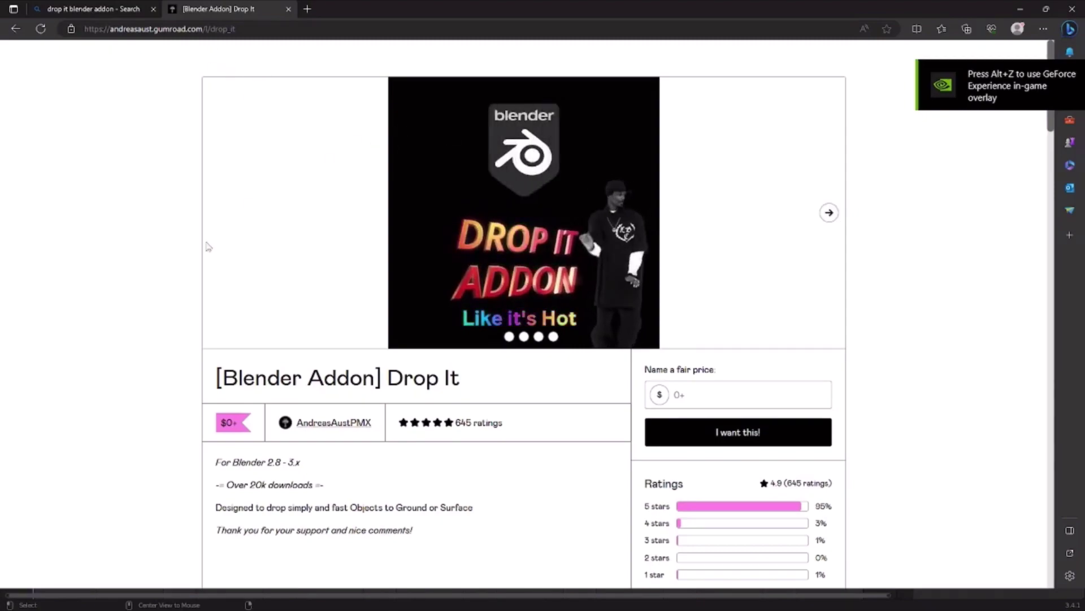
Switch to the browser and open the "[Blender Addon] Drop It - Gumroad" result from the "drop it blender addon" search
left_click(249, 28)
left_click(45, 181)
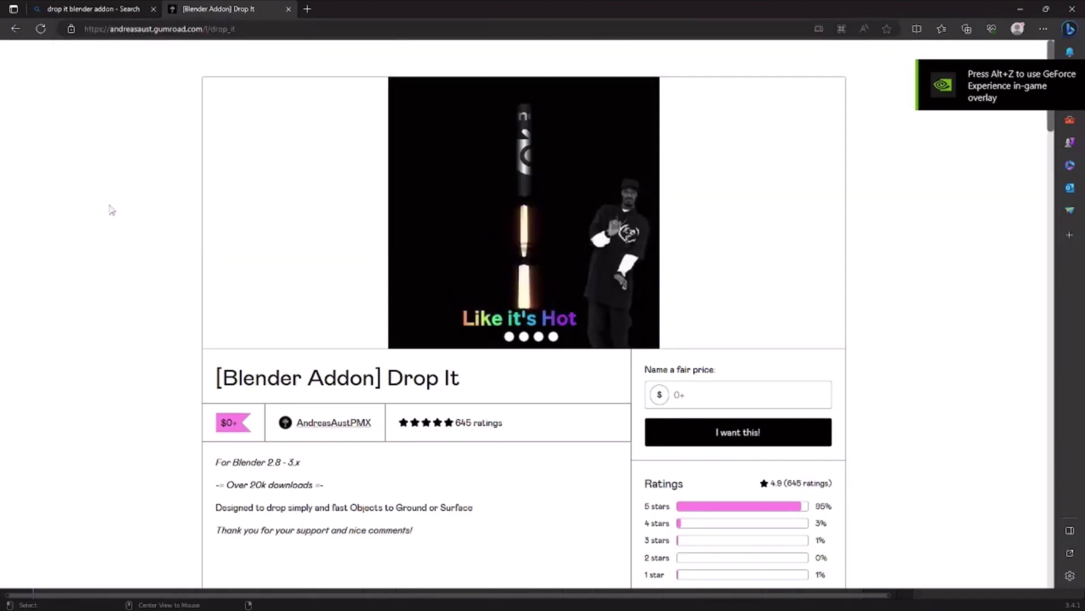
left_click(138, 8)
left_click_drag(205, 64, 102, 69)
left_click(472, 464)
scroll(297, 394, "down", 5)
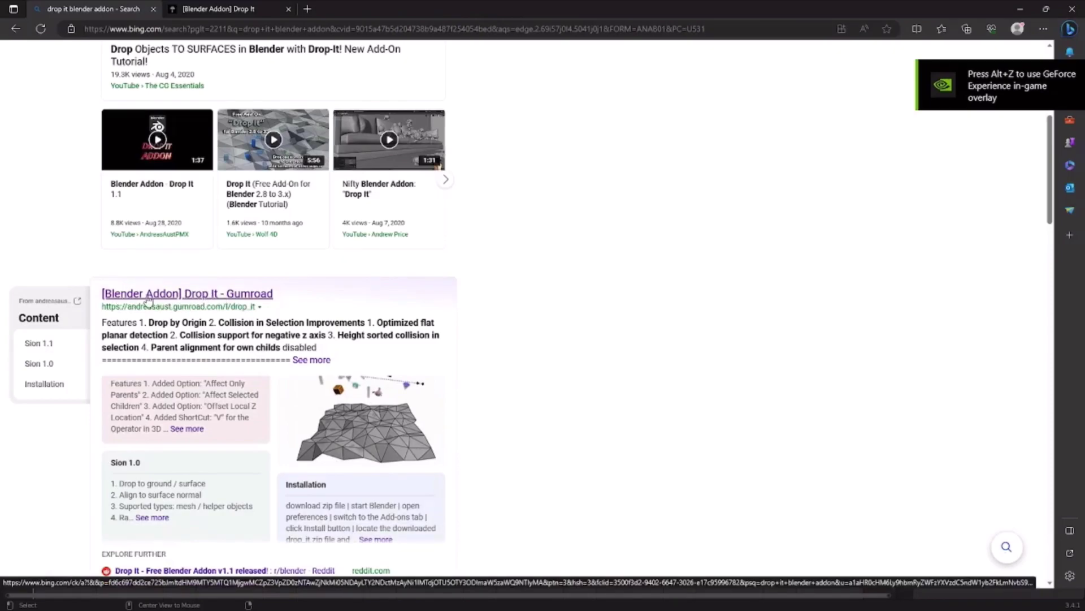
left_click(236, 291)
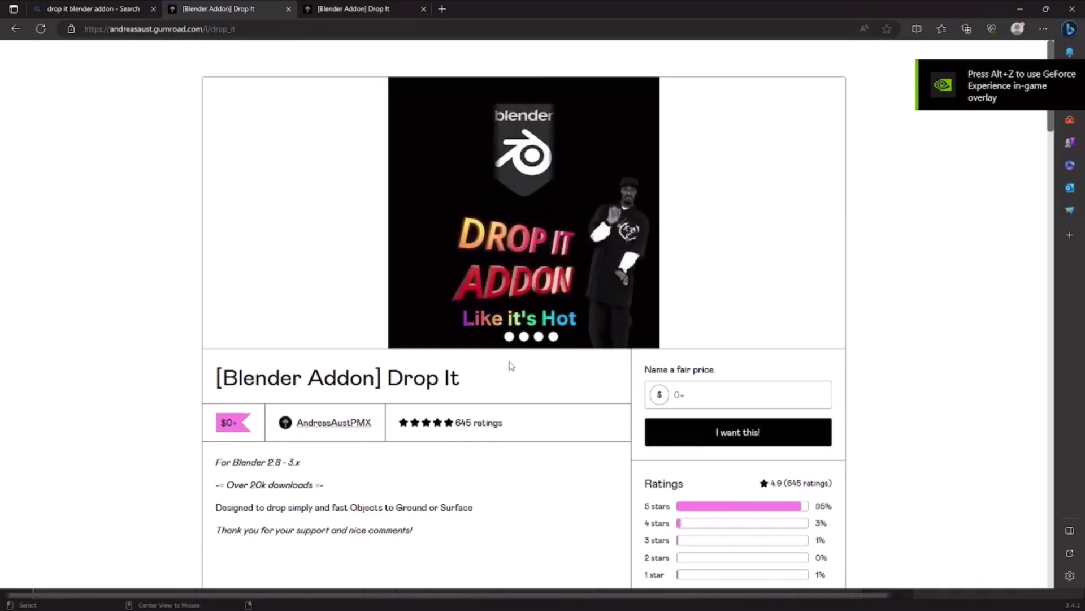
Examine the Drop It product page in full screen, covering its description and the version 1.2 feature previews
scroll(511, 366, "down", 3)
scroll(511, 366, "down", 6)
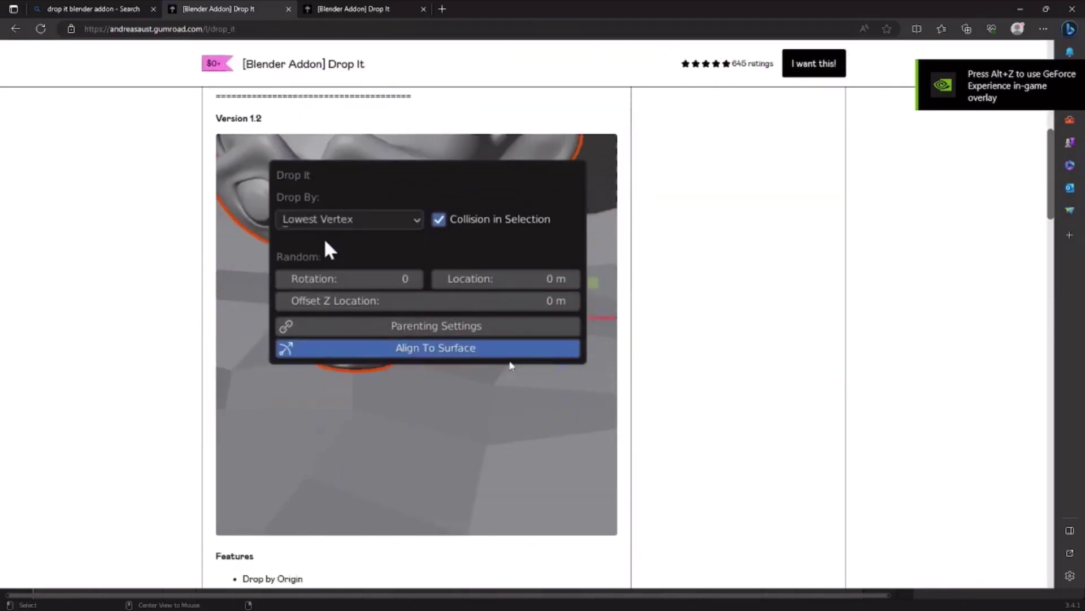
scroll(511, 366, "up", 9)
scroll(511, 366, "down", 4)
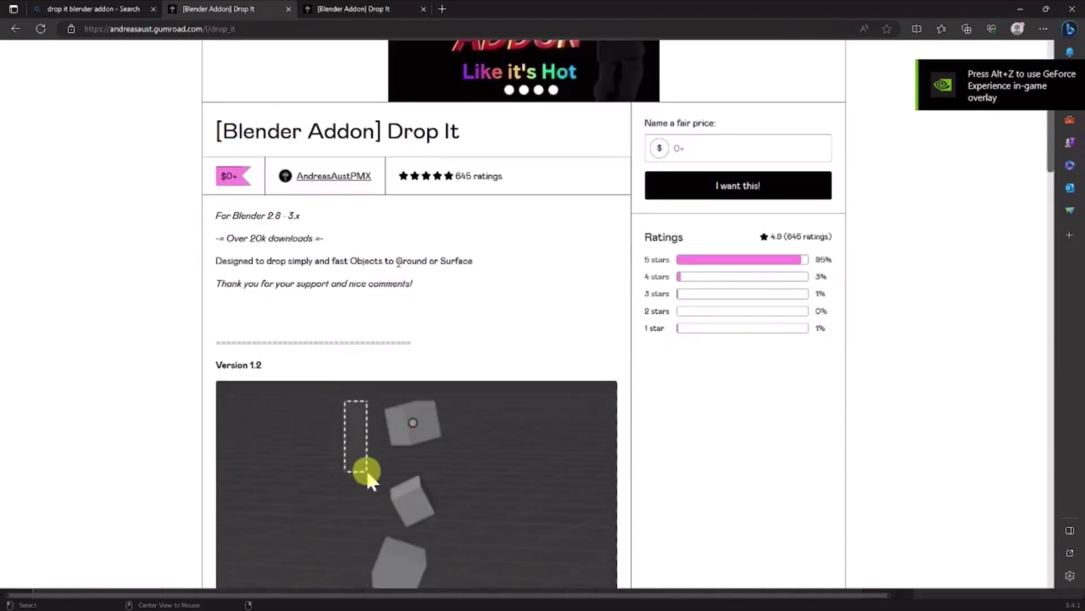
key("F11")
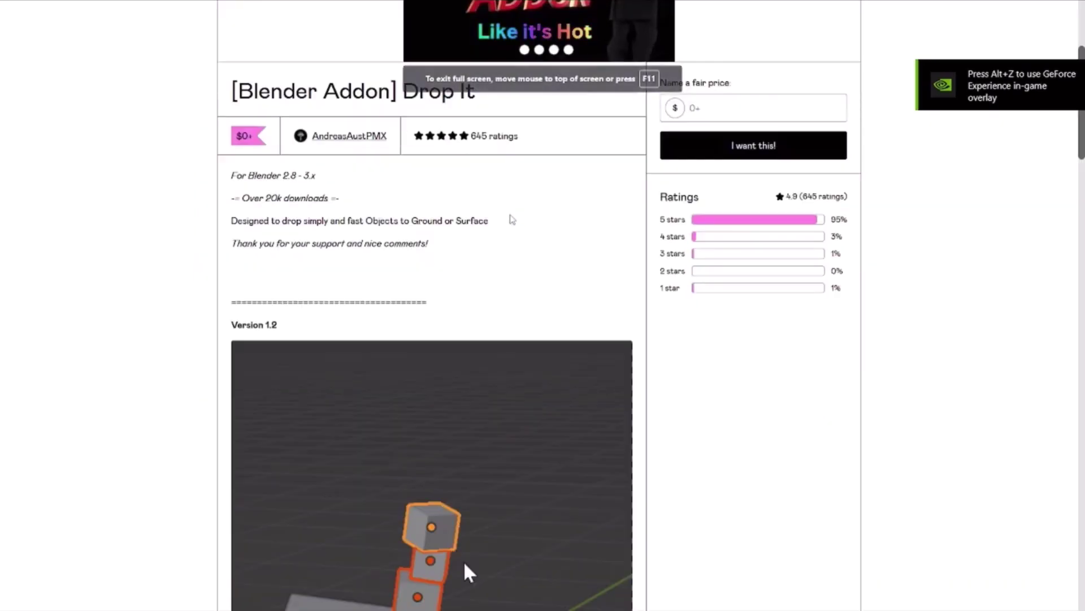
scroll(467, 572, "up", 4)
scroll(586, 399, "down", 6)
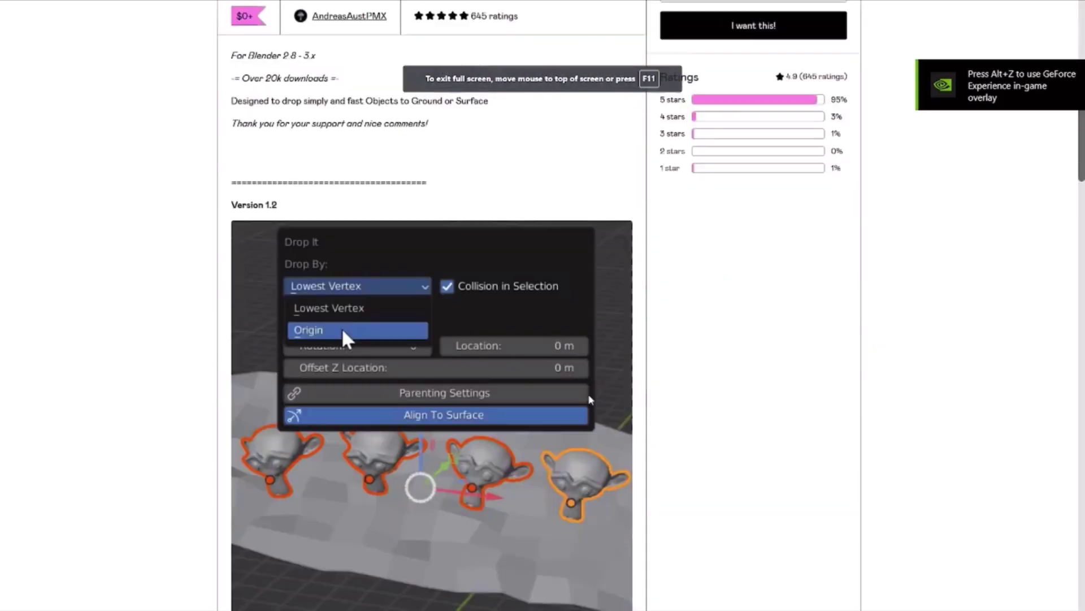
scroll(650, 403, "up", 6)
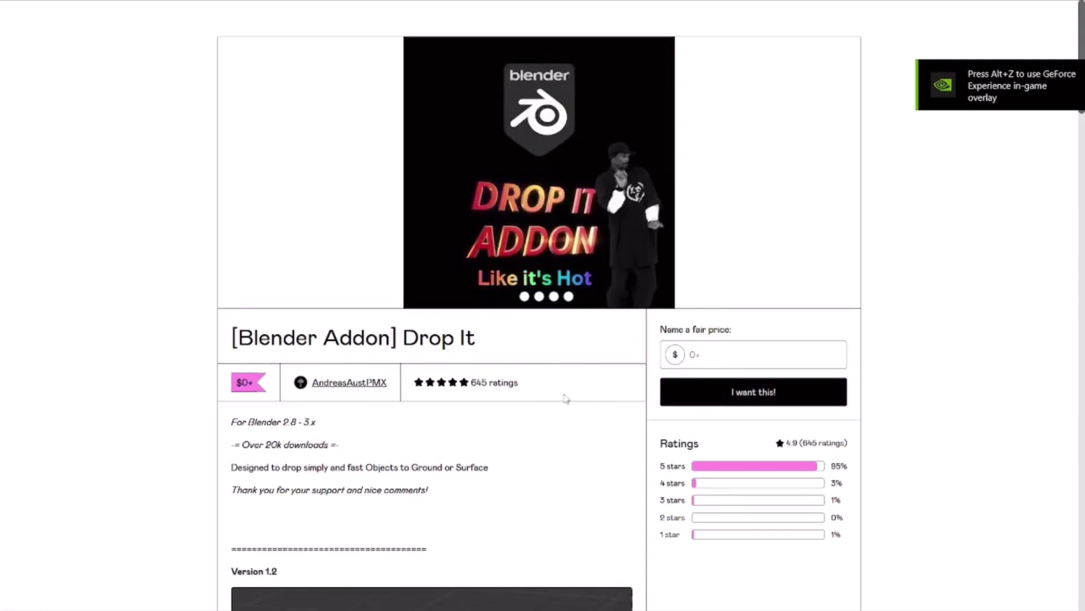
Order the Drop It add-on at a price of $0 and download the drop_it_v1.2 ZIP file
left_click(739, 403)
type("0")
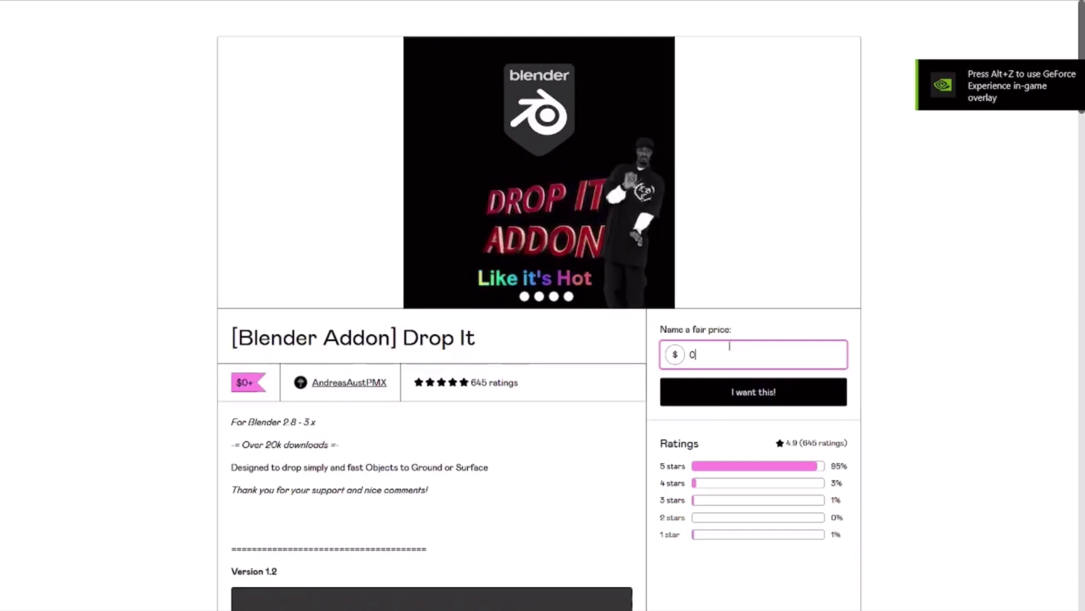
left_click(730, 396)
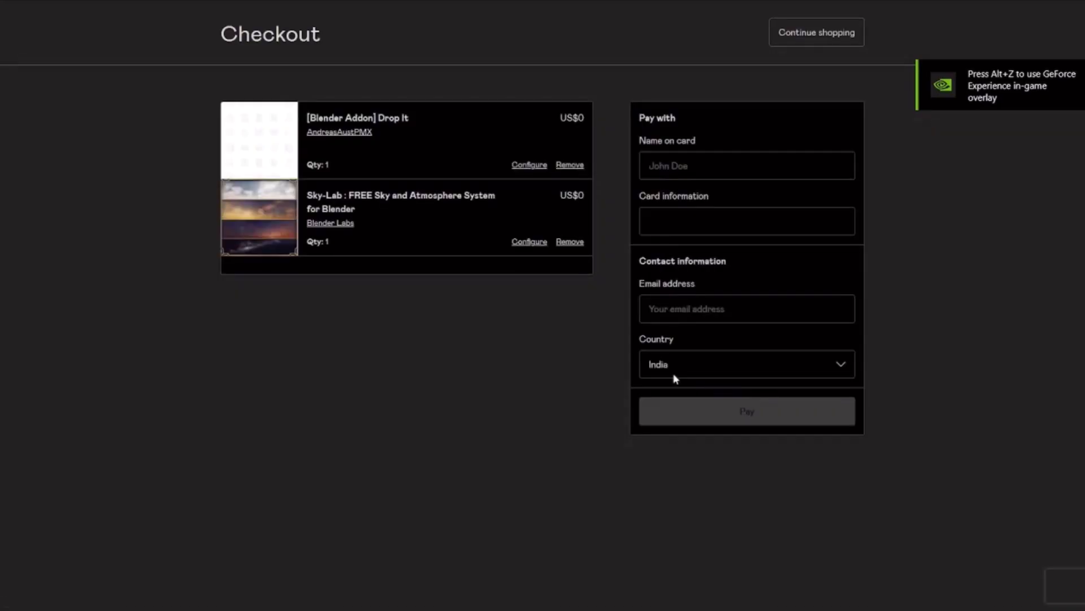
left_click(709, 170)
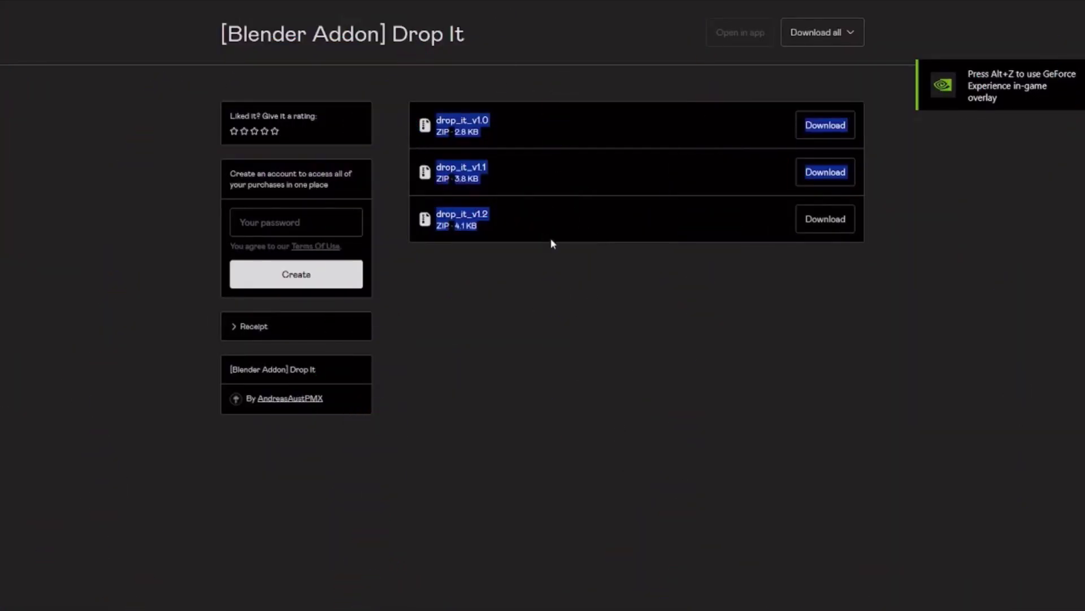
left_click(492, 214)
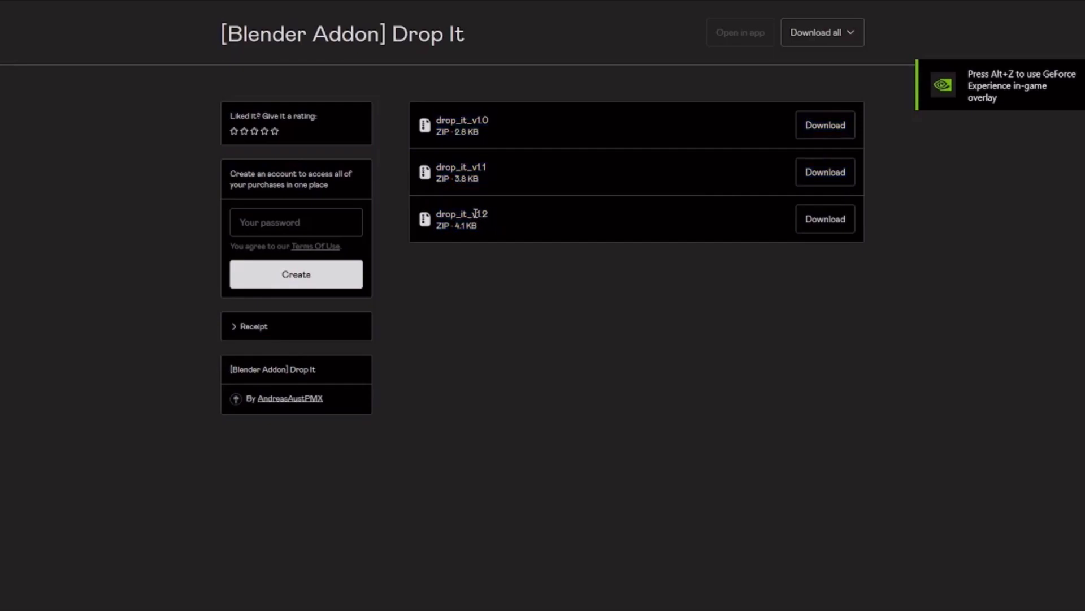
left_click(826, 226)
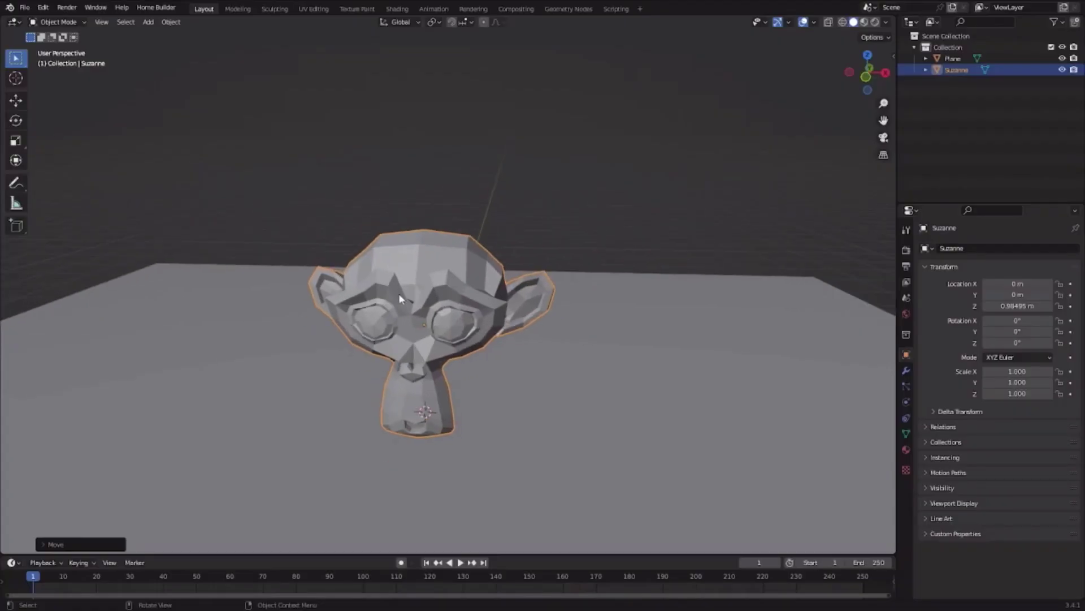
Switch to Blender and raise the monkey head along Z above the plane, to a height of about 1.76 m
scroll(412, 292, "up", 1)
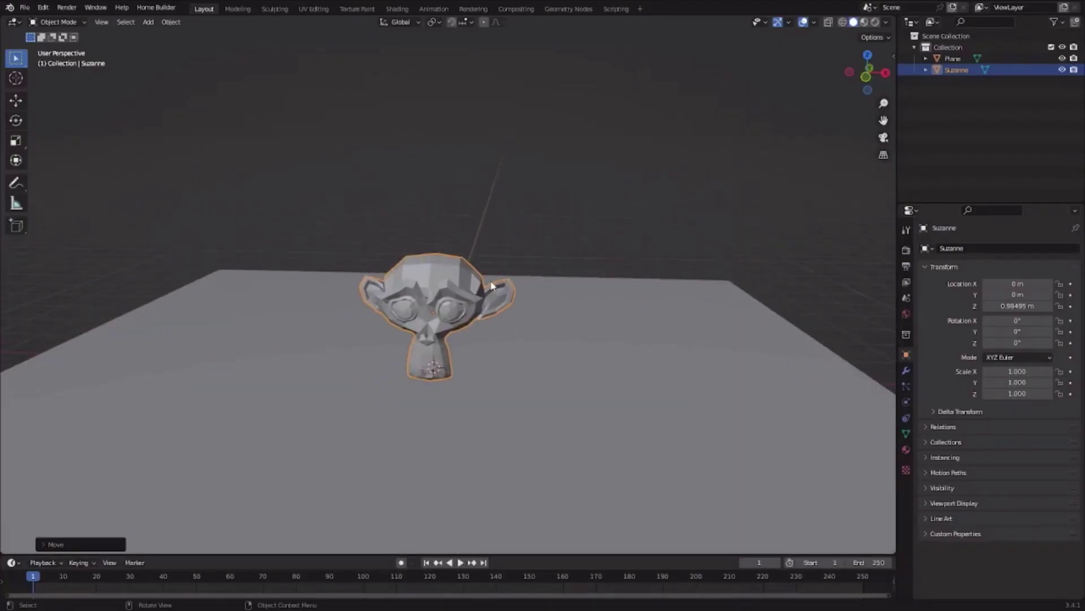
middle_click_drag(490, 289, 405, 286)
key("g")
key("z")
left_click(405, 255)
middle_click_drag(285, 236, 326, 243, "shift")
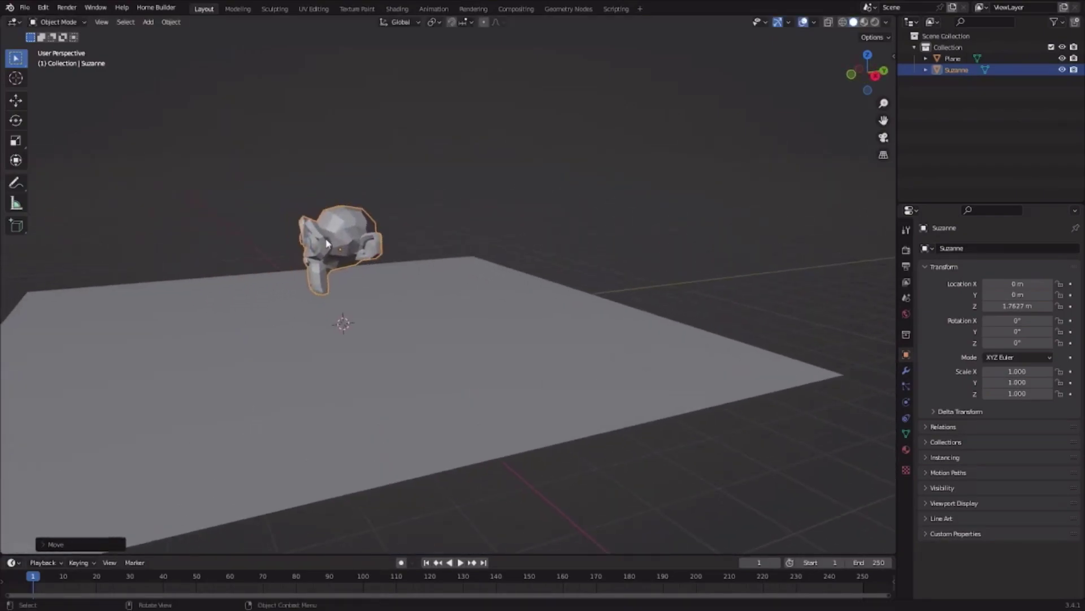
Install the add-on from drop_it_v1.2.zip in the Downloads folder and enable Object: Drop It in the preferences
left_click(43, 8)
left_click(68, 169)
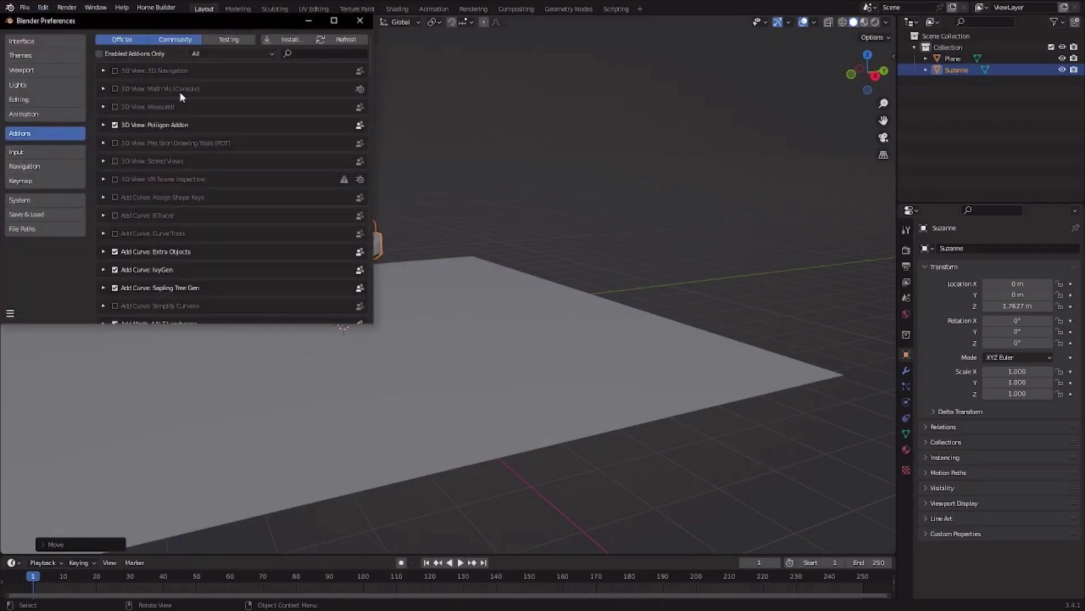
left_click(268, 41)
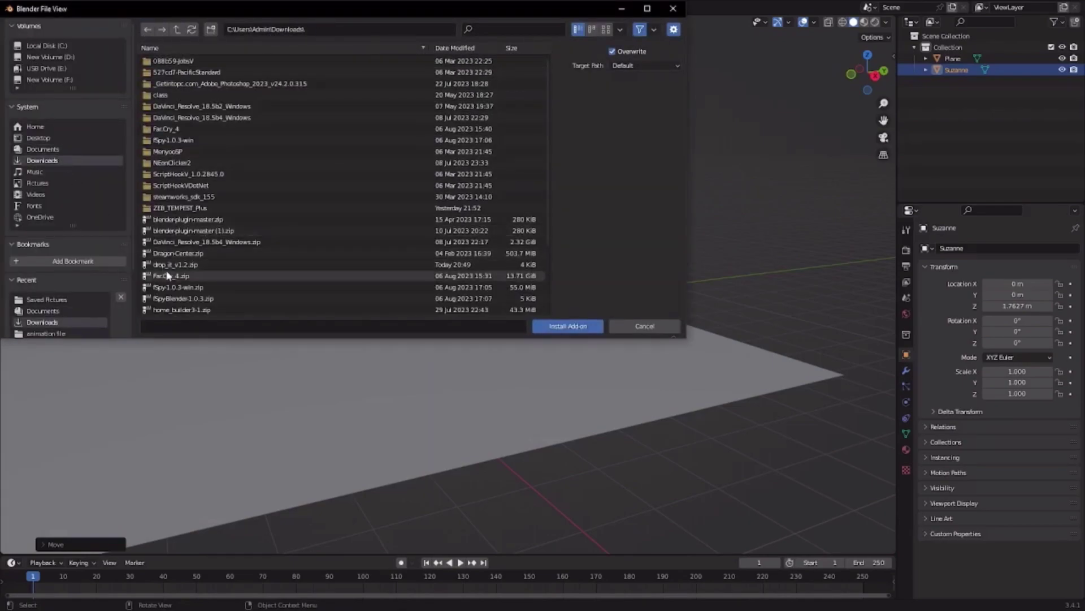
scroll(193, 291, "down", 4)
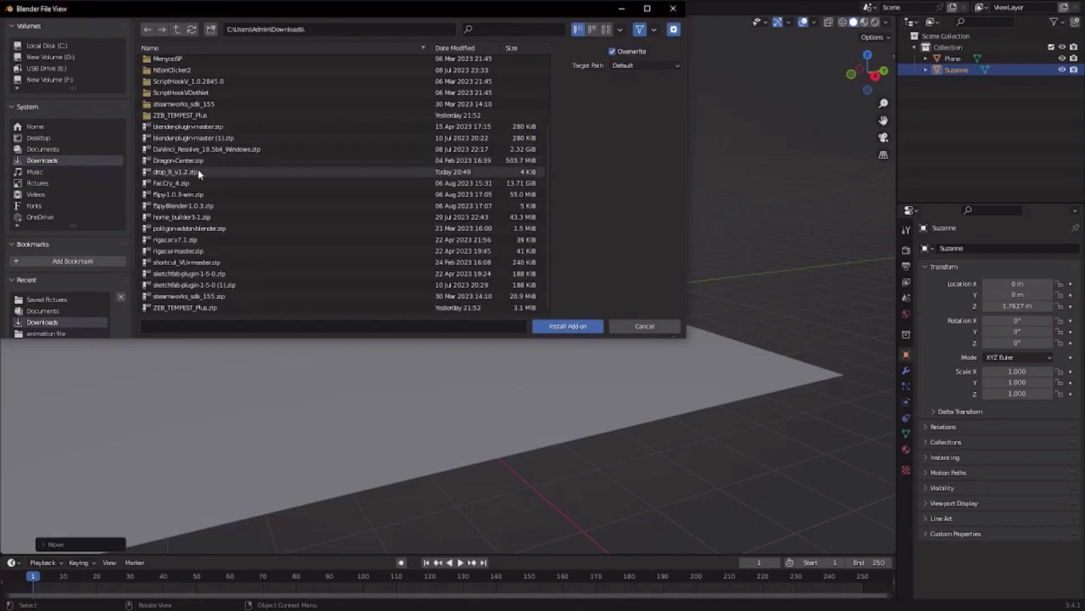
left_click(198, 170)
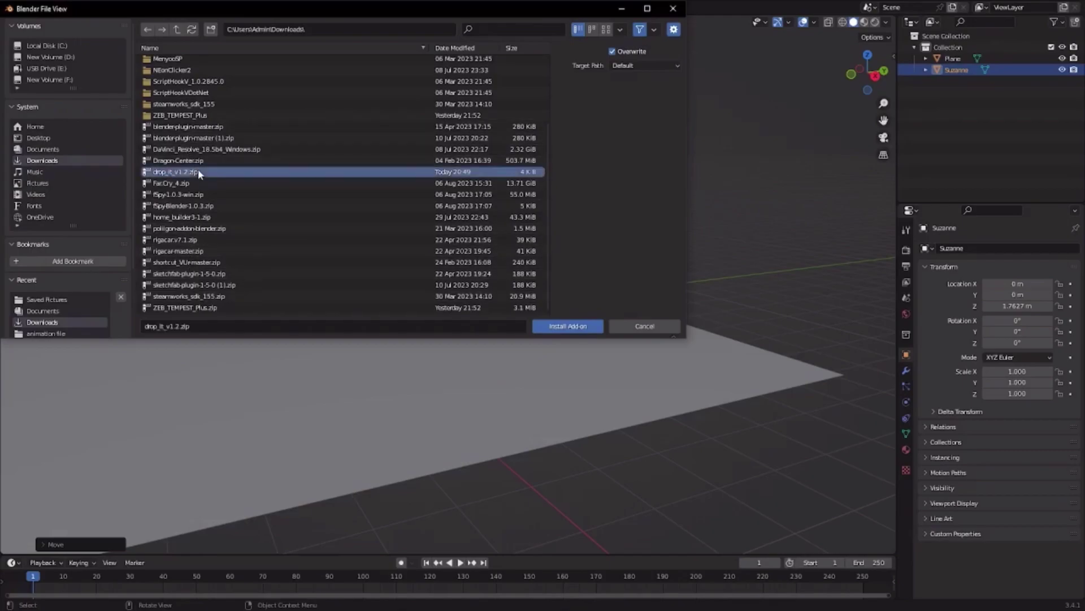
left_click(583, 330)
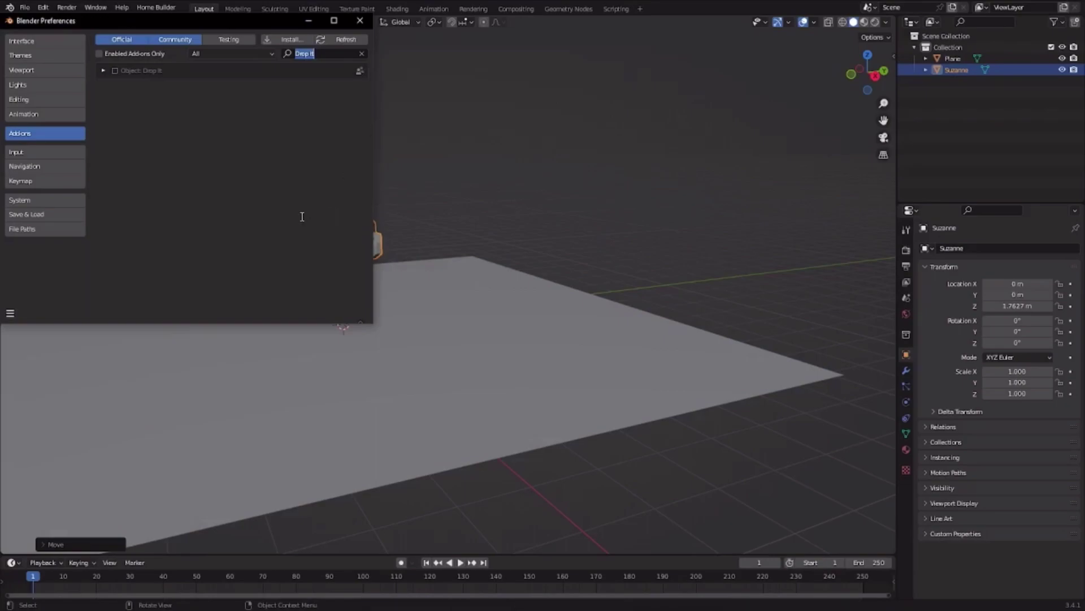
left_click(115, 72)
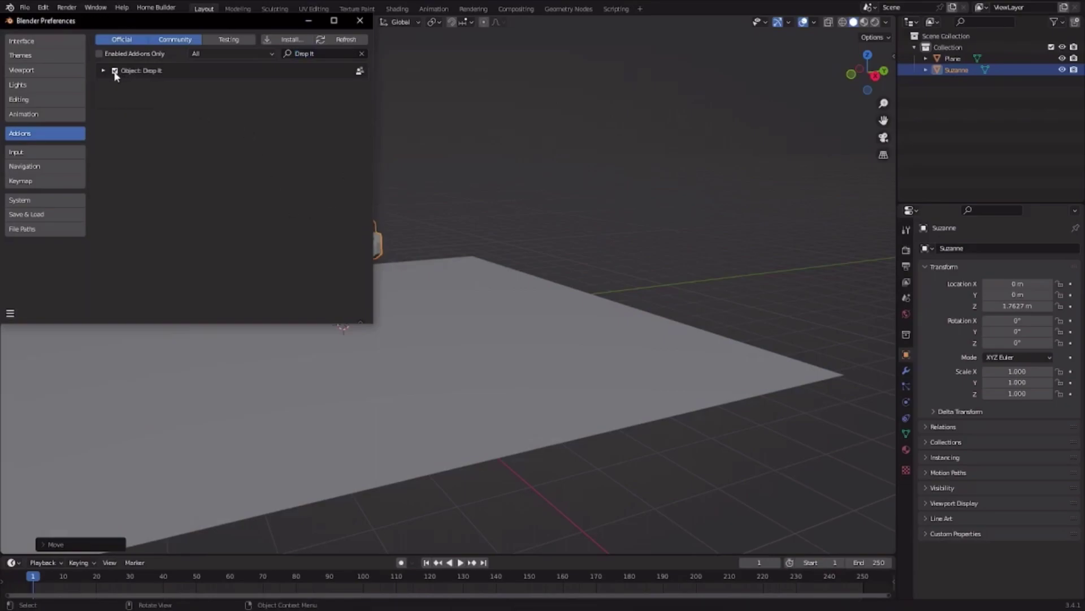
Install drop_it_v1.2.zip once more over the existing add-on and close the preferences
left_click(290, 39)
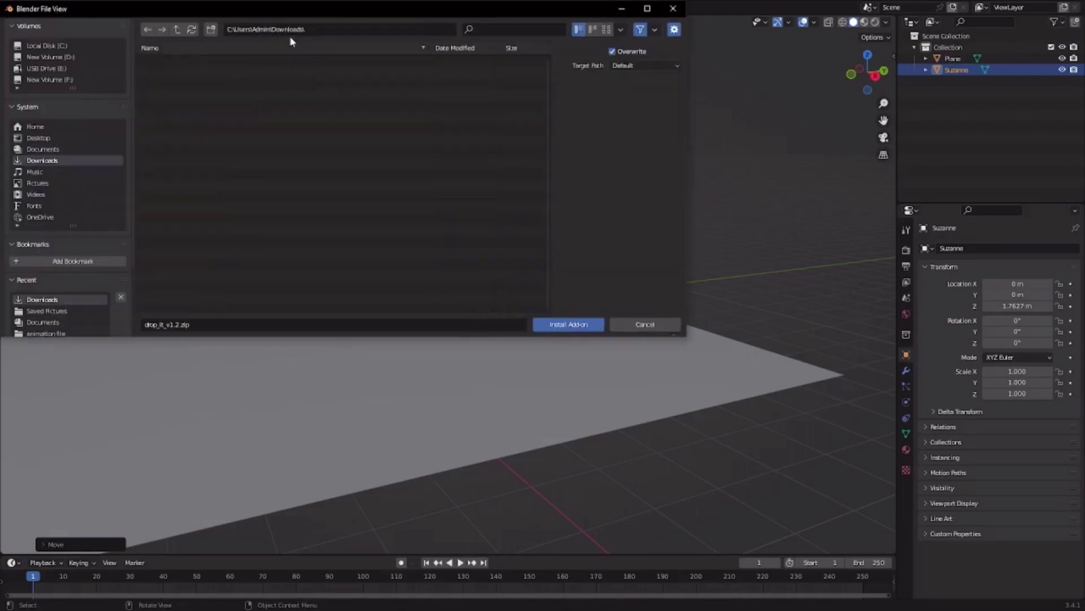
left_click(568, 325)
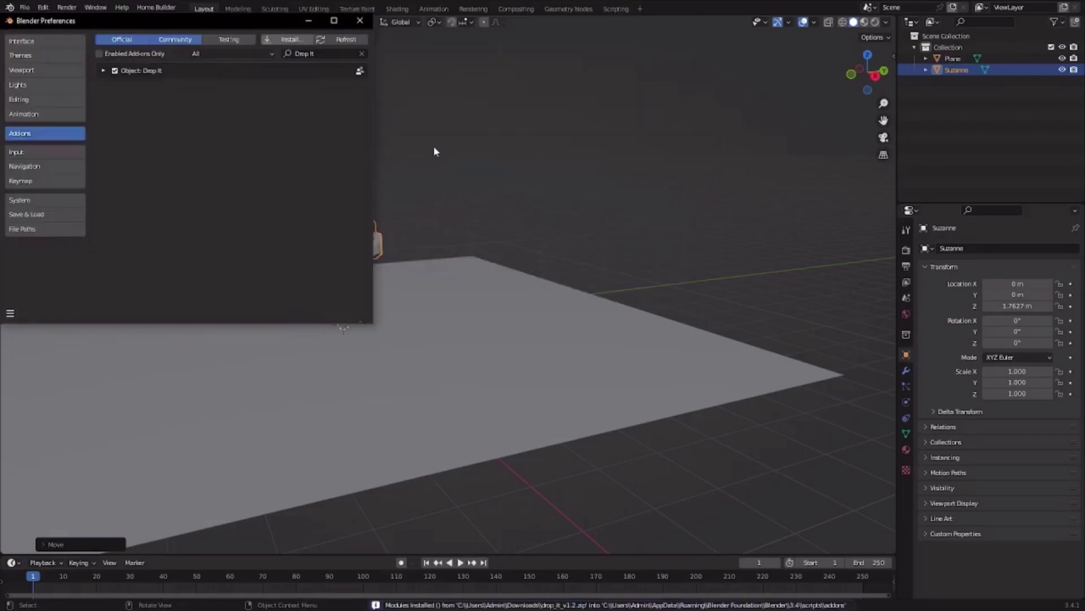
left_click(360, 20)
Drop the floating monkey head onto the plane using the Drop It operation
middle_click_drag(373, 265, 420, 262)
right_click(419, 262)
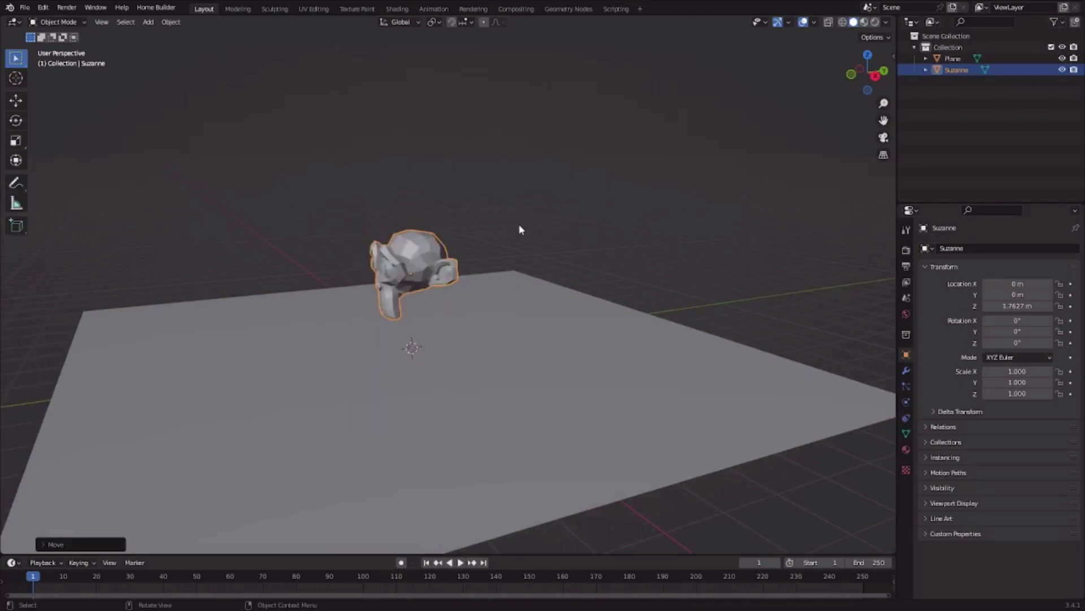
middle_click_drag(518, 227, 580, 300)
scroll(486, 280, "up", 6)
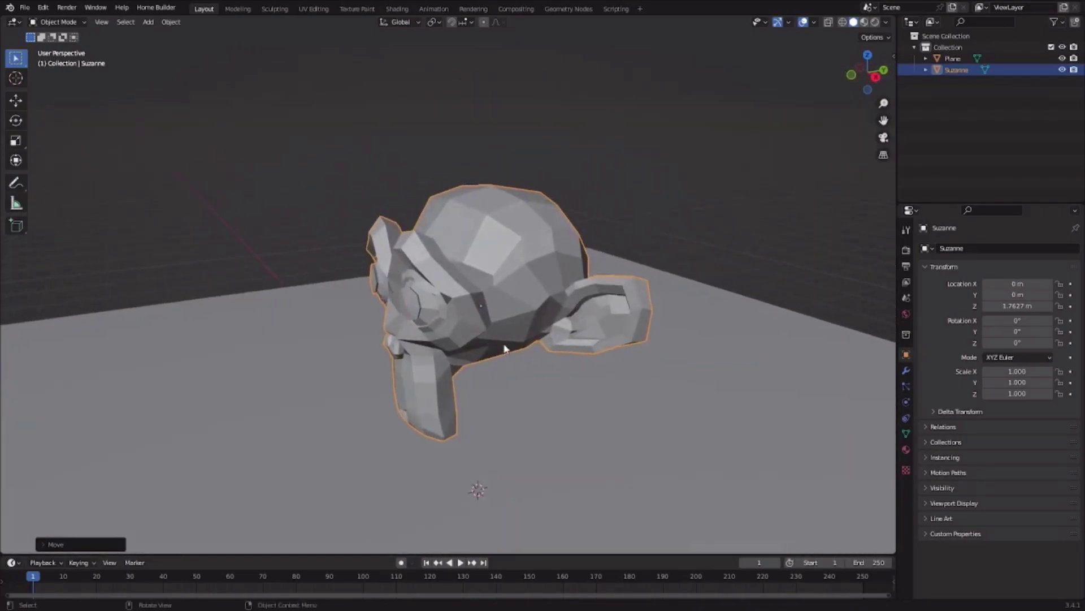
scroll(512, 345, "down", 4)
middle_click_drag(519, 343, 454, 416)
middle_click_drag(385, 221, 454, 349, "shift")
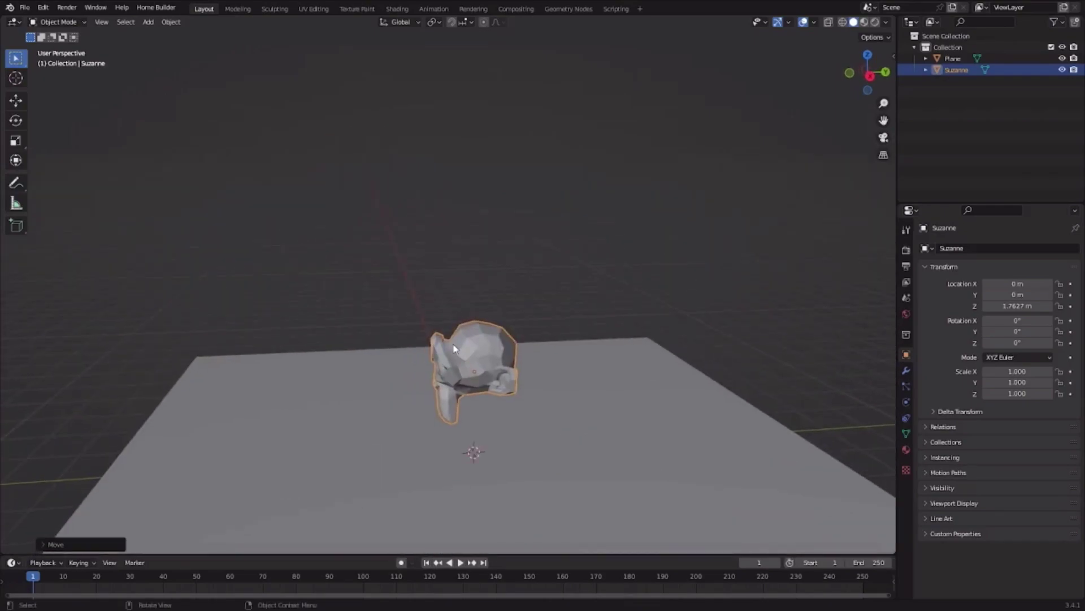
right_click(477, 352)
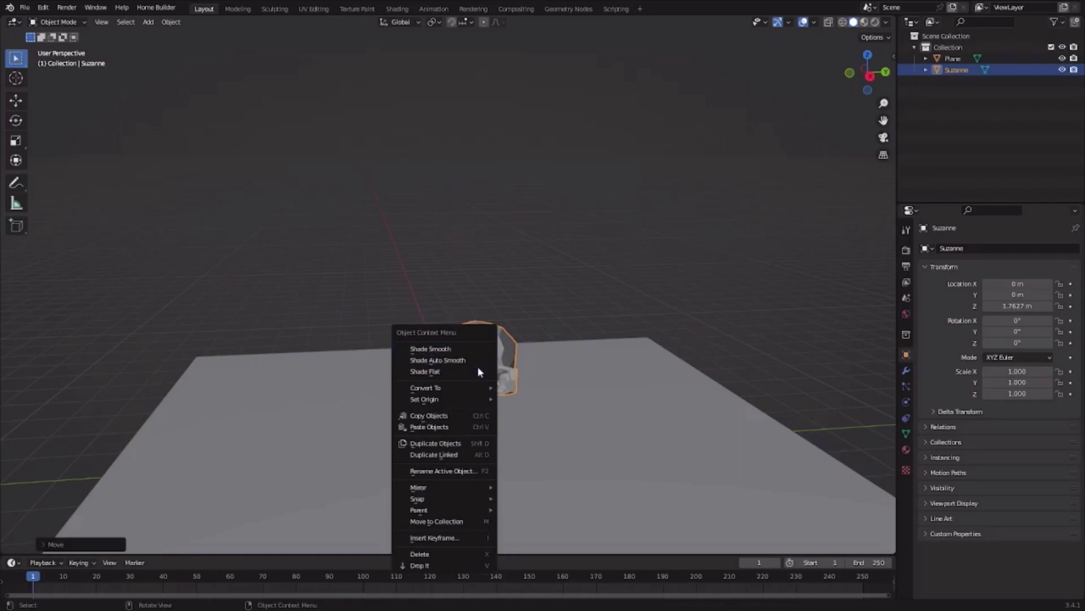
left_click(463, 565)
Examine the contact between the monkey head's lowest point and the floor line closely in the right orthographic view
middle_click_drag(543, 425, 530, 373)
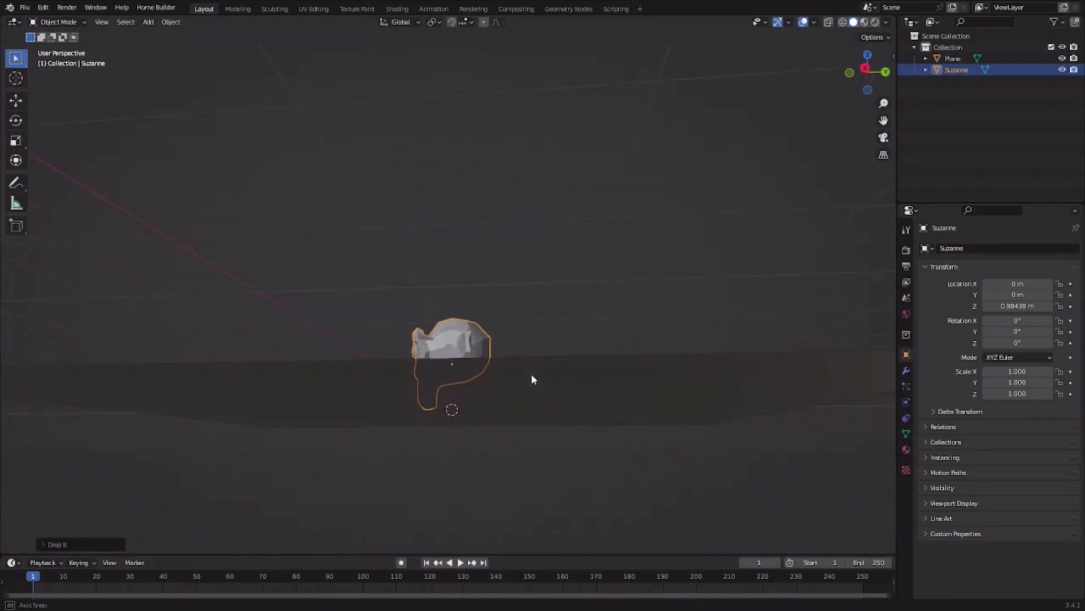
left_click(864, 68)
scroll(509, 479, "up", 5)
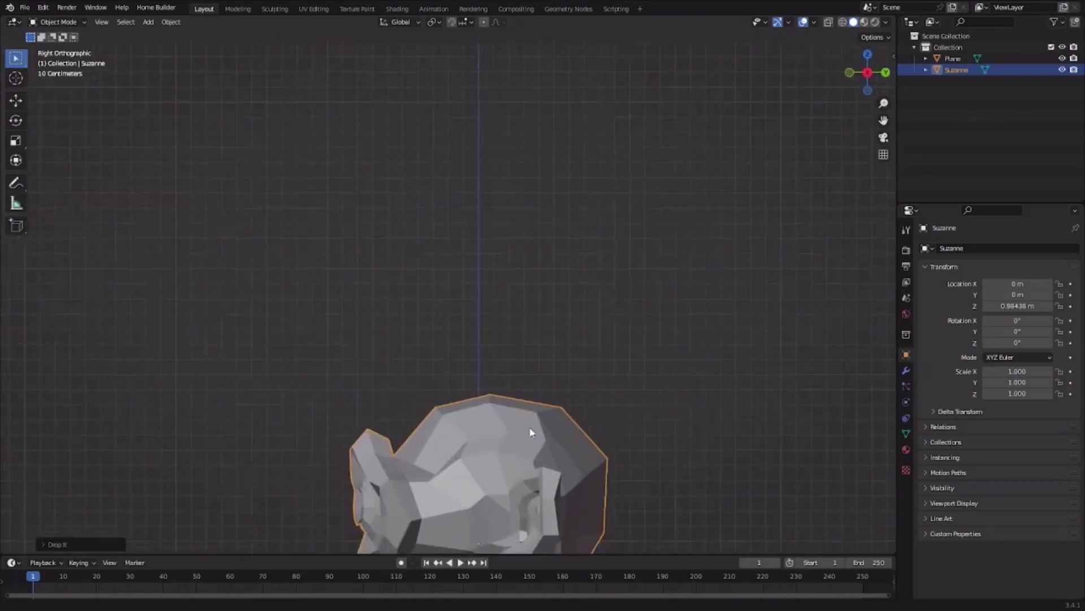
middle_click_drag(529, 427, 575, 78, "shift")
scroll(480, 395, "up", 6)
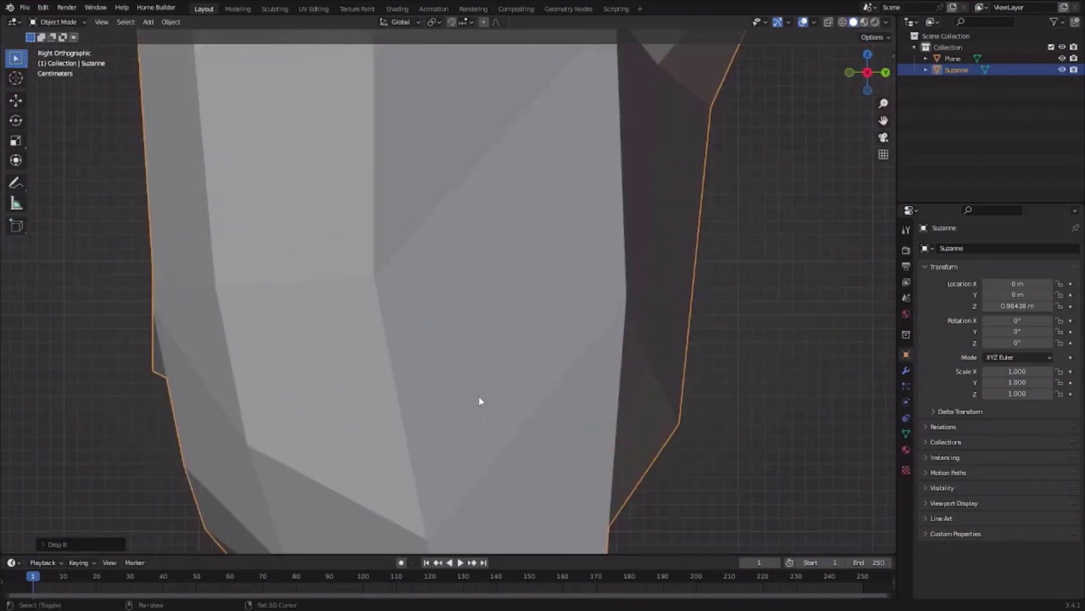
middle_click_drag(480, 400, 492, 112, "shift")
scroll(394, 377, "up", 4)
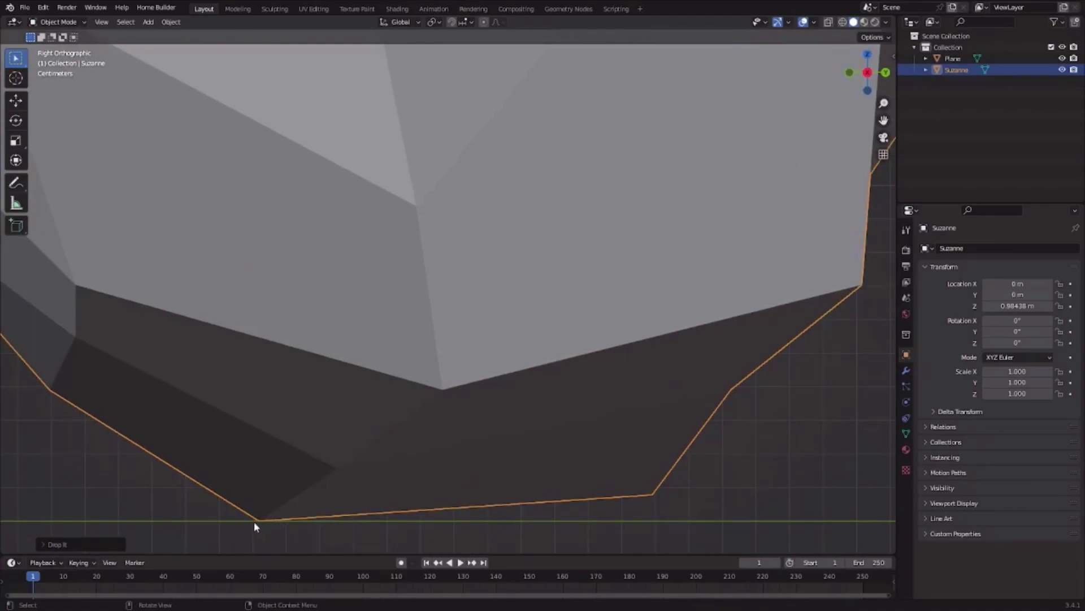
scroll(485, 451, "down", 10)
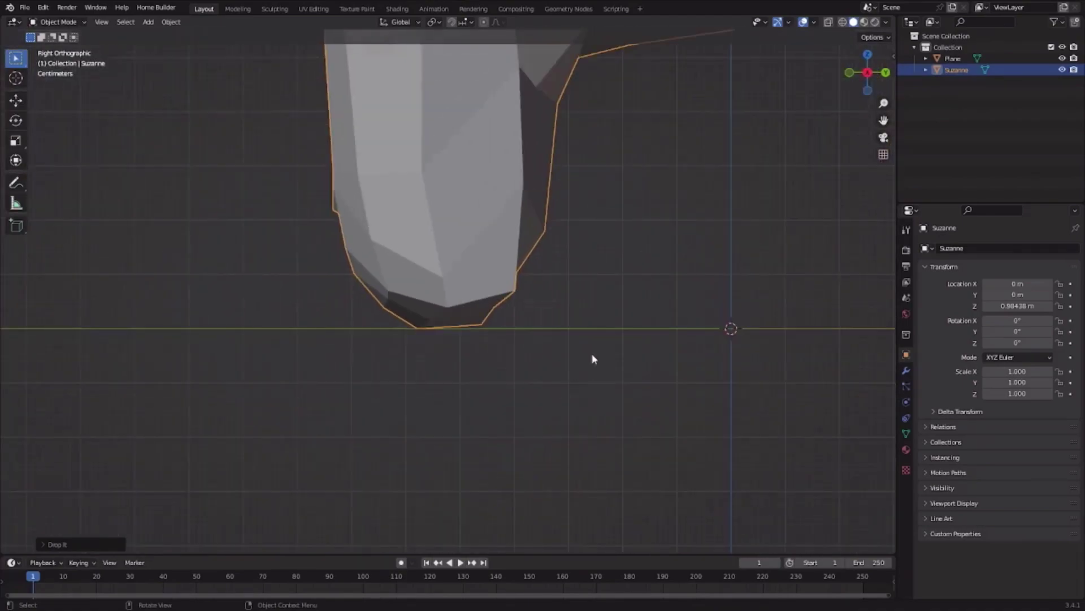
Inspect the monkey head's lowest vertex against the floor line at millimetre scale, then check the whole head on the plane in perspective
scroll(482, 395, "up", 6)
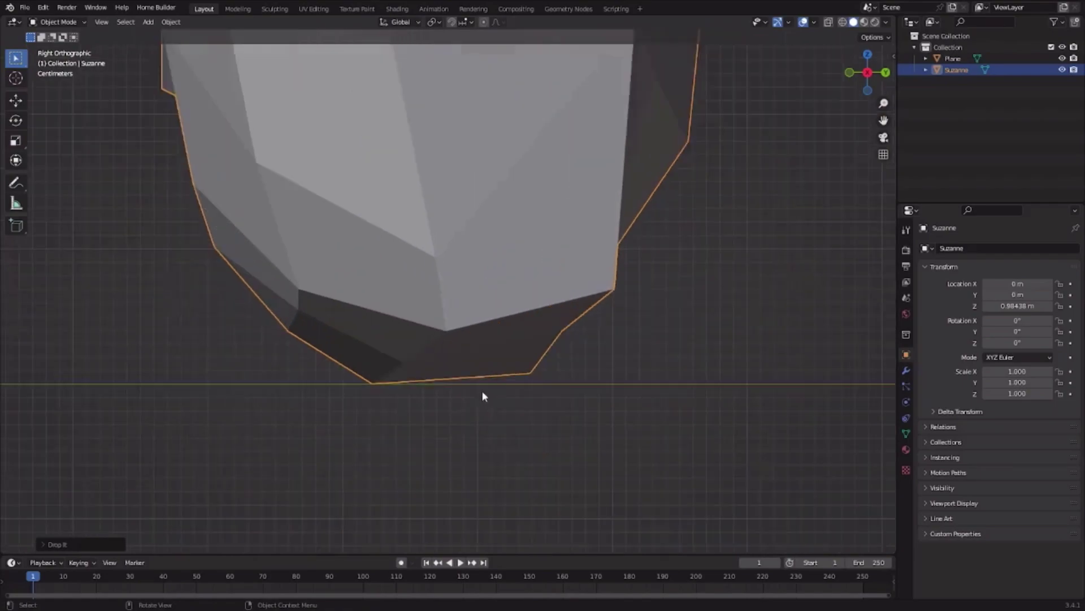
middle_click_drag(368, 439, 466, 339, "shift")
scroll(498, 362, "up", 6)
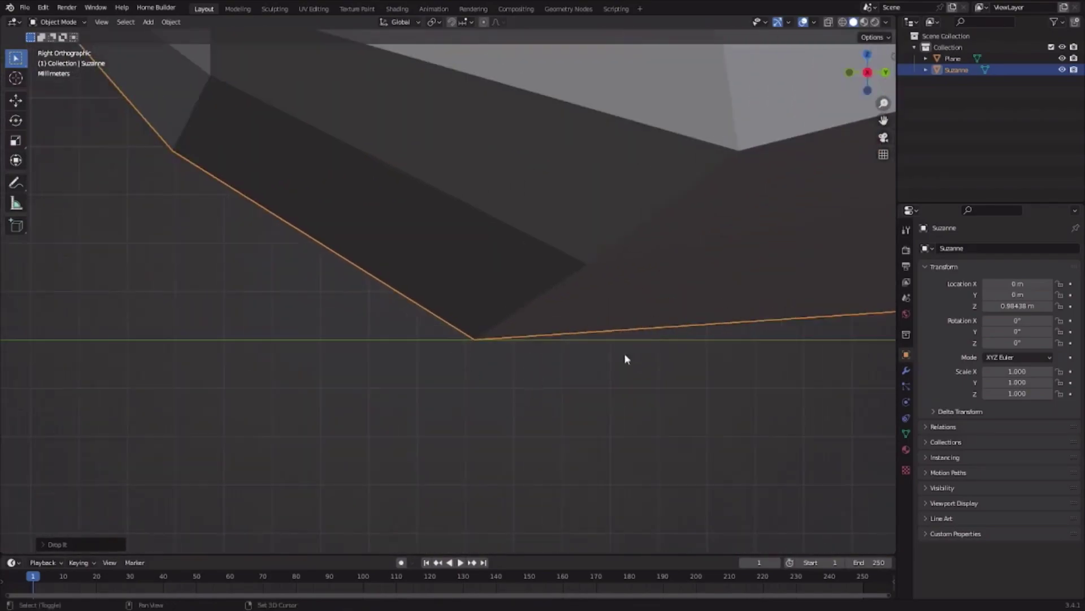
scroll(497, 367, "up", 4)
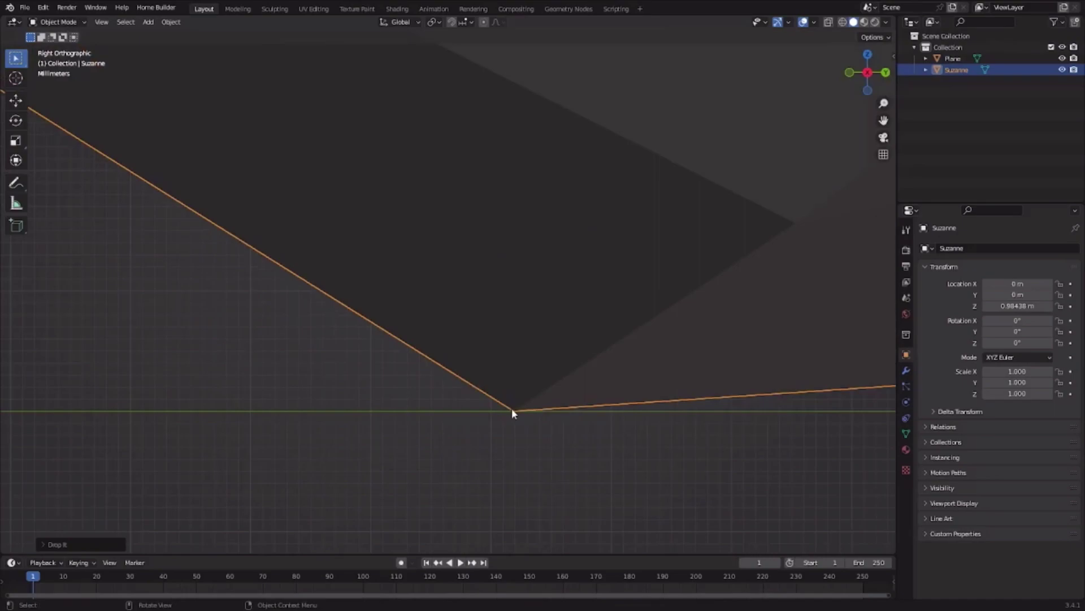
middle_click_drag(510, 412, 554, 354)
scroll(554, 347, "down", 8)
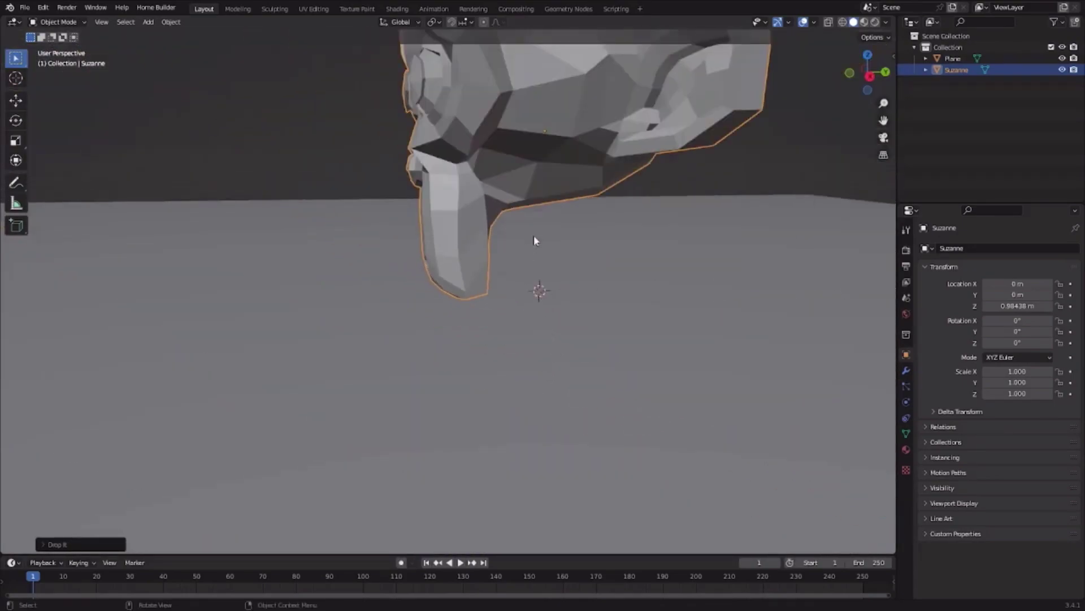
middle_click_drag(533, 235, 532, 275, "shift")
scroll(516, 282, "down", 3)
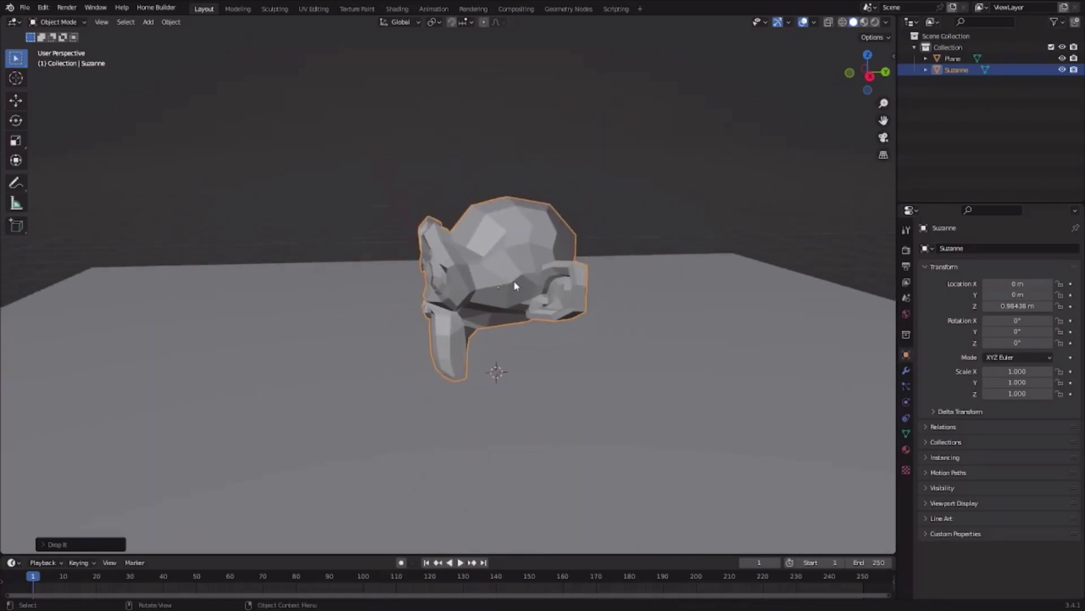
Undo and repeat the Drop It operation on the monkey head, and expand the operation's settings
key("ctrl+z")
right_click(513, 220)
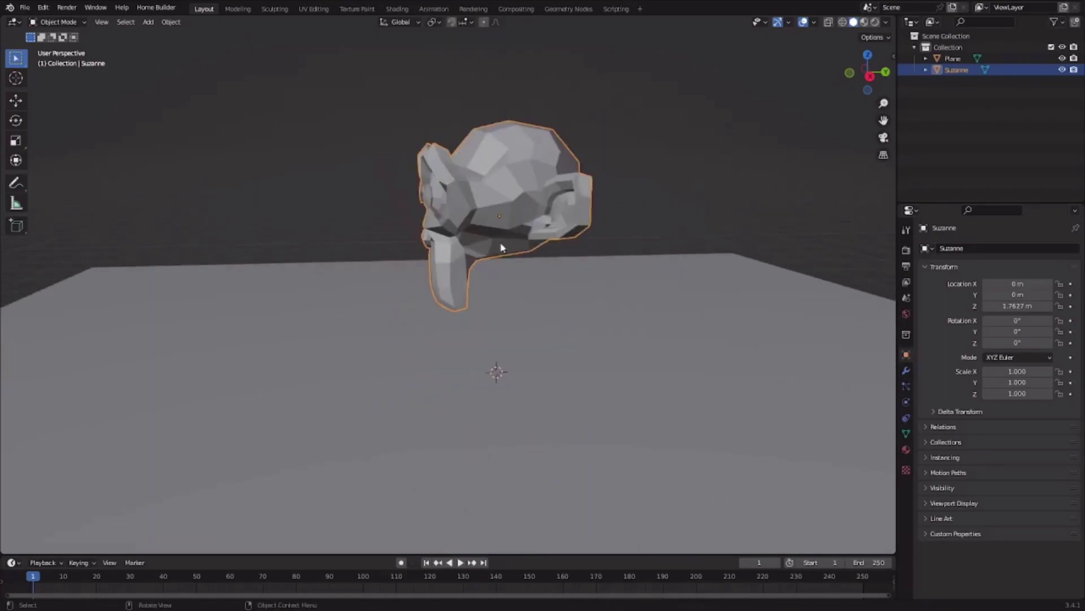
key("v")
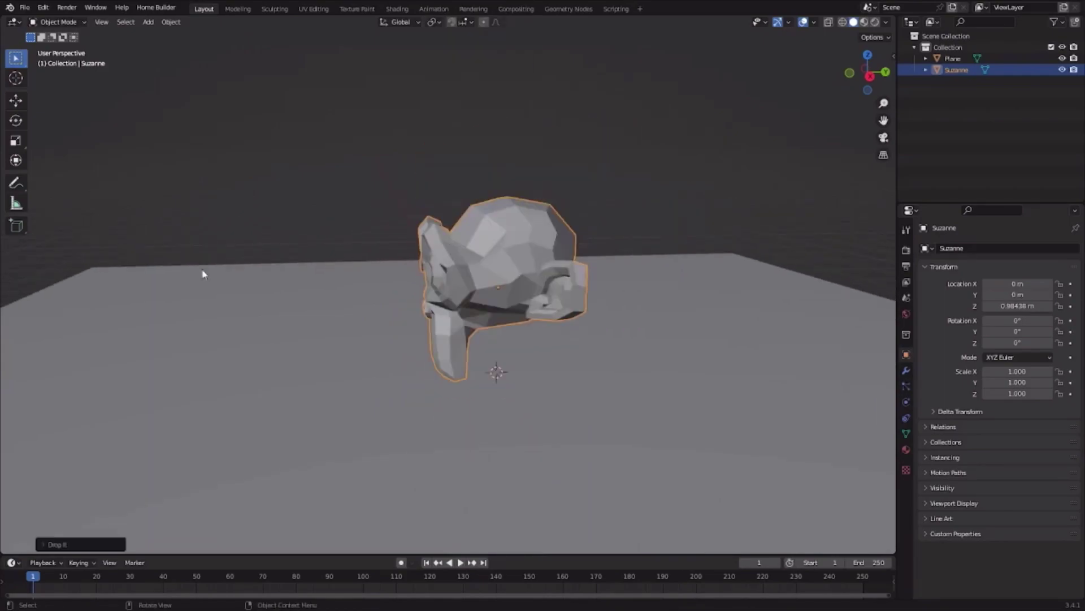
left_click(56, 544)
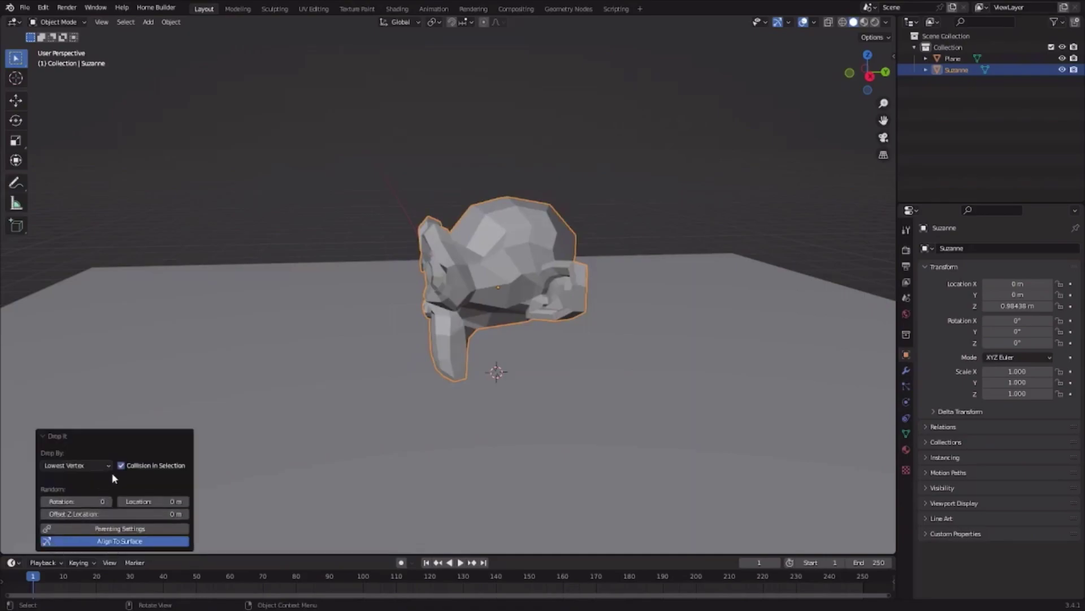
Try a random Rotation of 100 on the dropped head, compare it with the undropped state, and reset the rotation to 0
left_click_drag(61, 501, 125, 501)
key("ctrl+z")
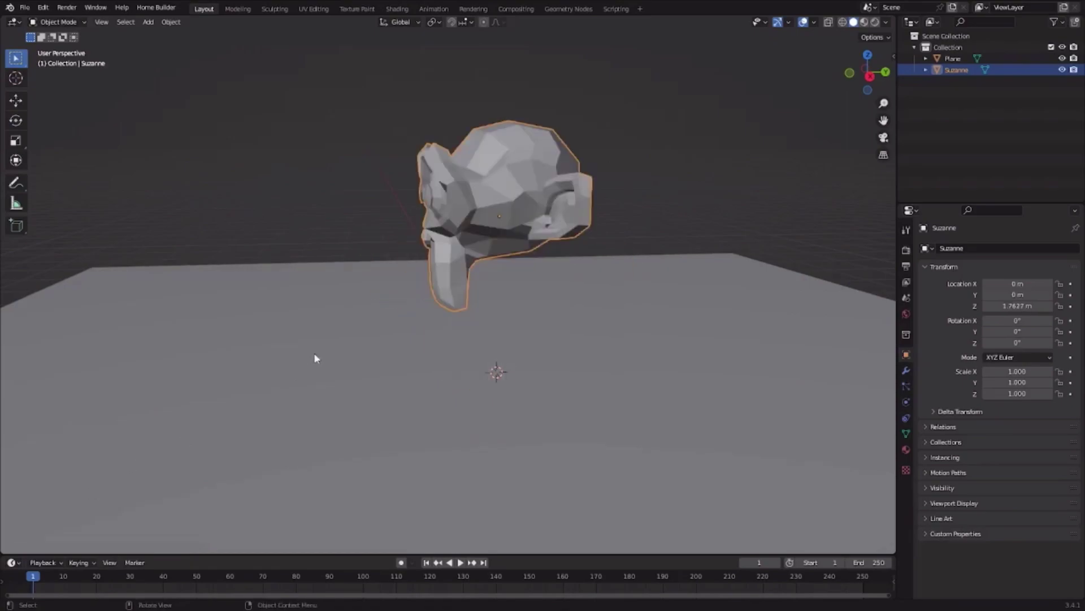
key("ctrl+shift+z")
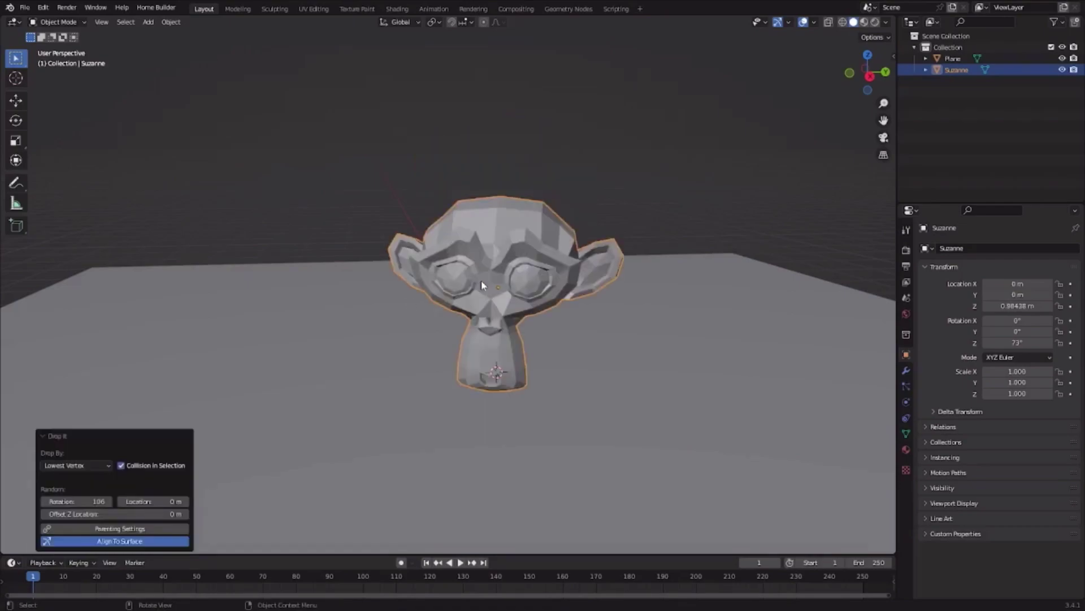
left_click(94, 501)
key("Return")
Try a random Location shift on the dropped head, compare it with the undropped state, and reset the location to 0 m
mouse_move(145, 501)
left_mouse_down()
mouse_move(182, 501)
mouse_move(156, 500)
left_mouse_up()
key("ctrl+z")
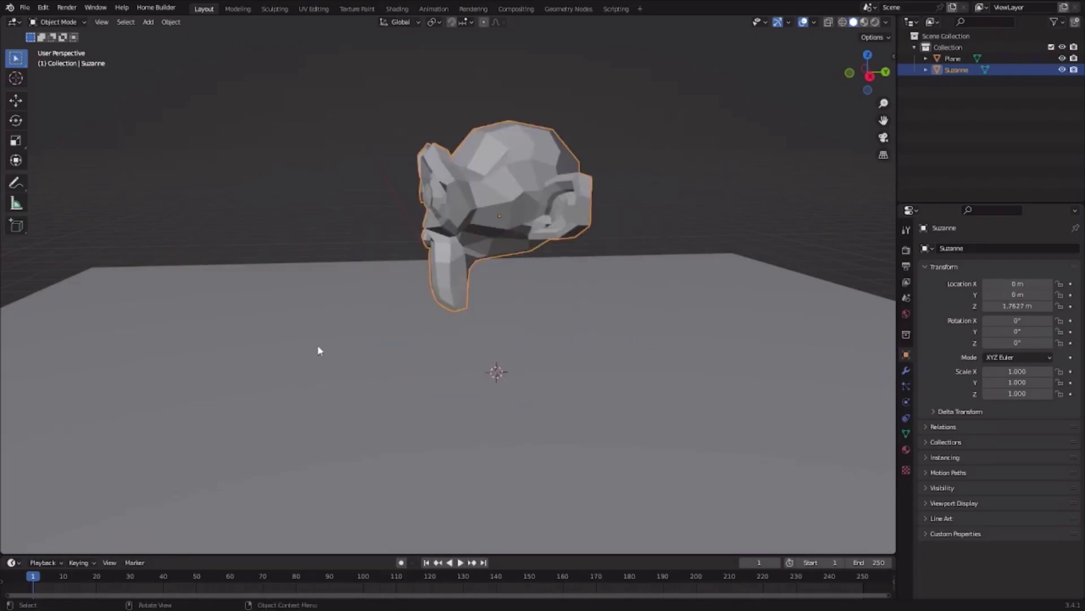
key("ctrl+shift+z")
left_click(158, 502)
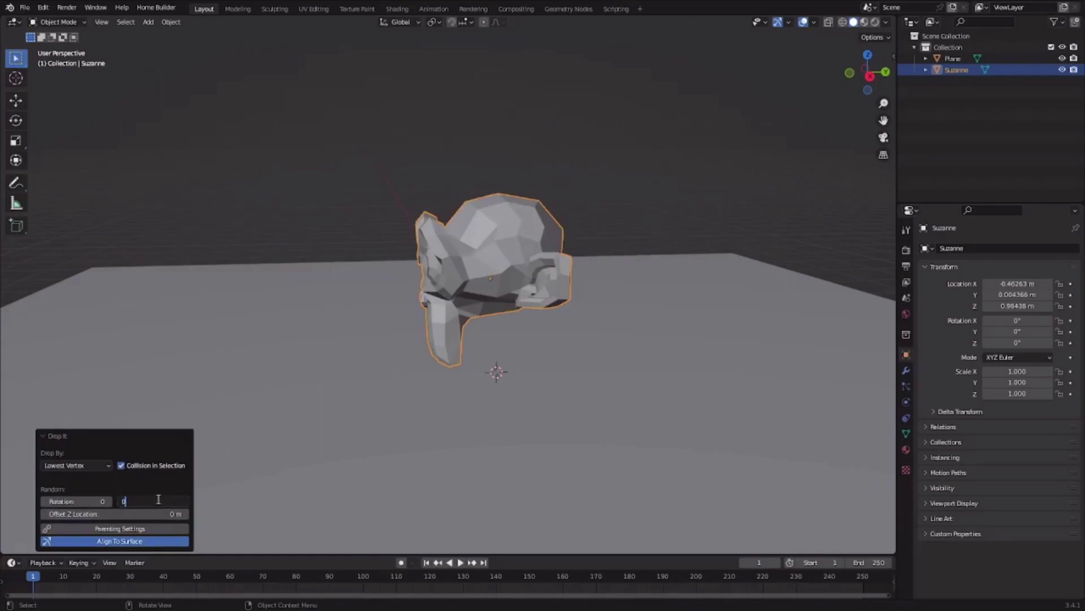
type("0")
key("Return")
Try dropping the head by Origin and inspect where its origin meets the plane from the side and in perspective
left_click(77, 464)
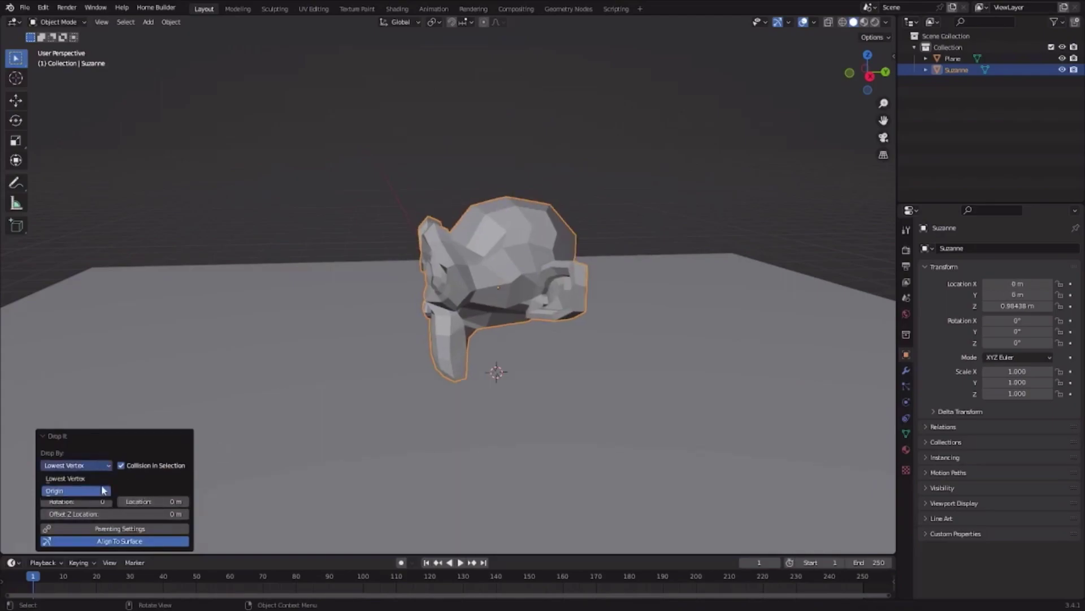
left_click(102, 477)
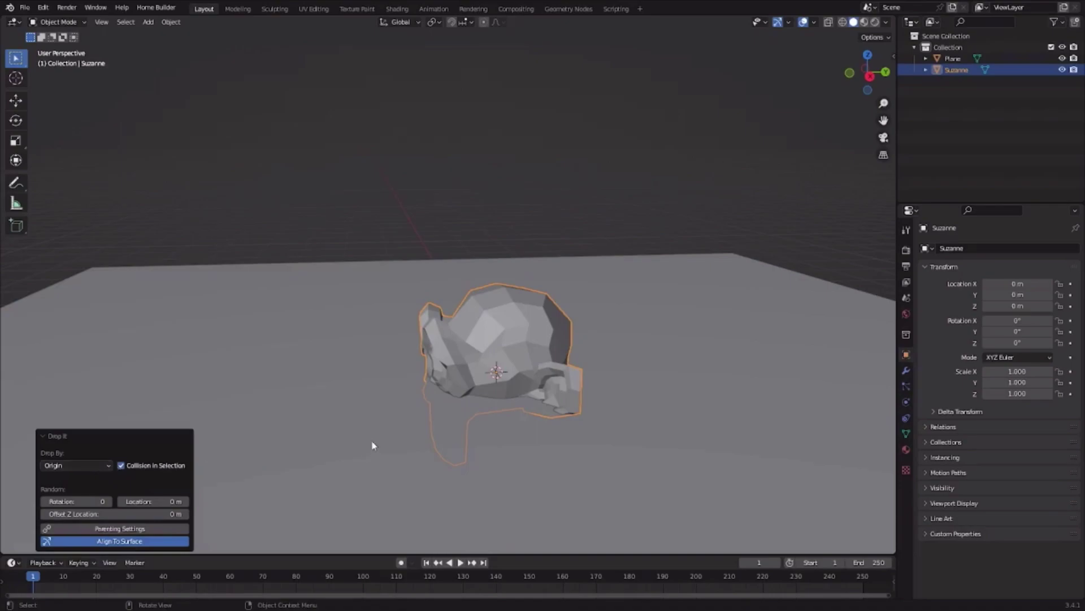
middle_click_drag(373, 443, 585, 337)
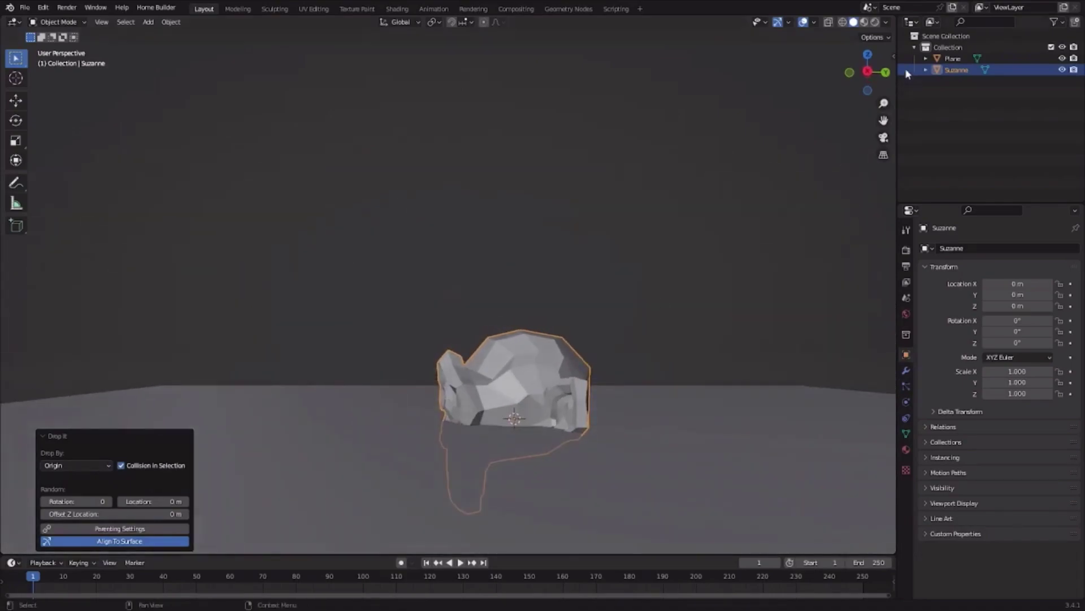
left_click(867, 72)
scroll(568, 474, "up", 4)
scroll(568, 473, "up", 1)
middle_click_drag(591, 431, 497, 175, "shift")
scroll(525, 355, "up", 5)
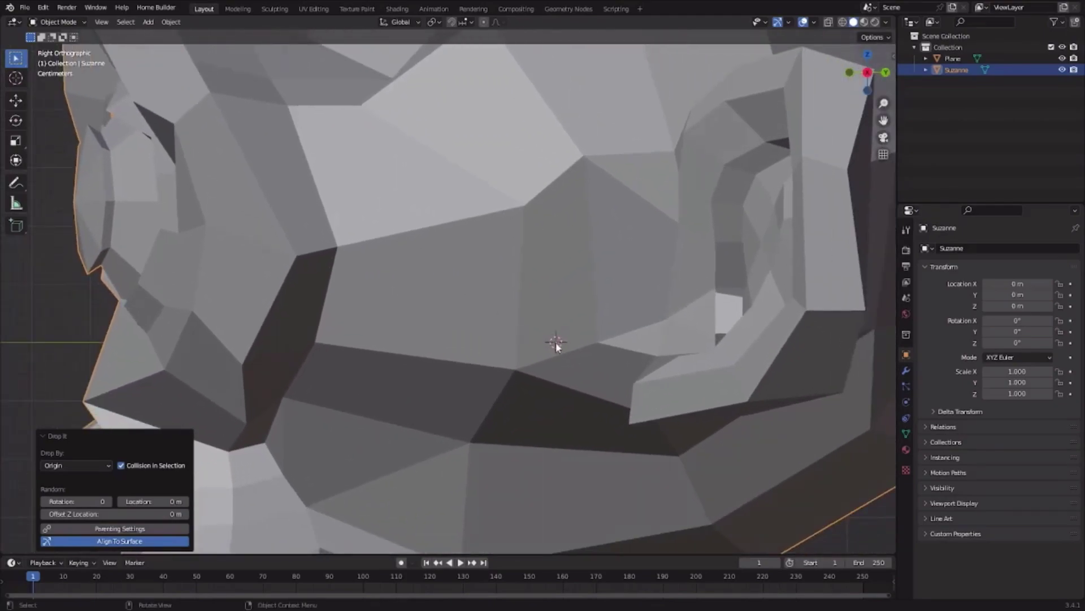
middle_click_drag(291, 428, 513, 291)
scroll(512, 287, "up", 3)
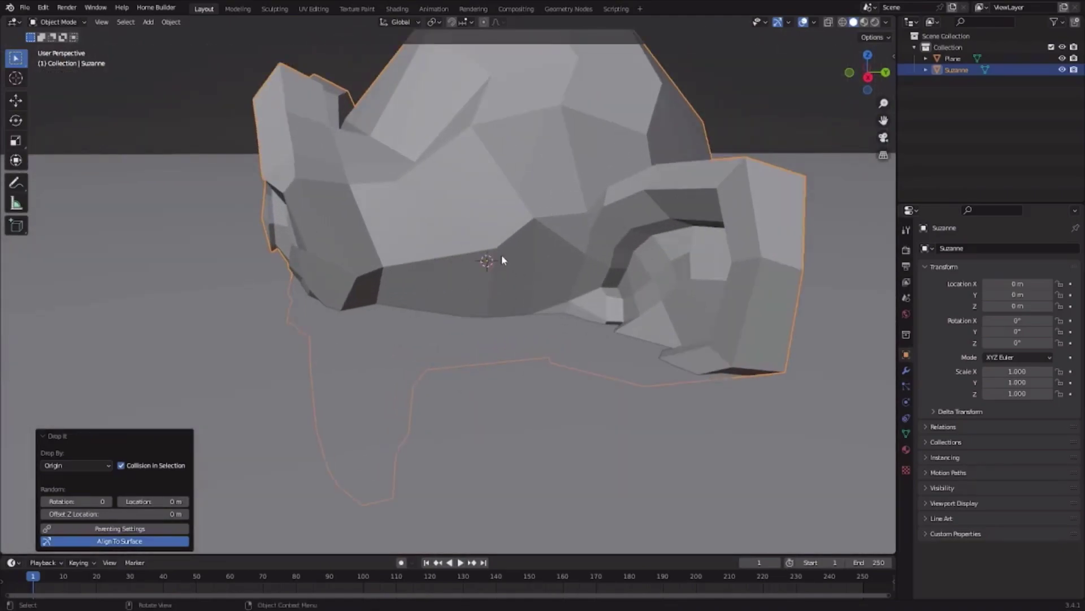
Switch Drop By to Lowest Vertex and compare the head's placement in the right orthographic and perspective views
left_click(867, 77)
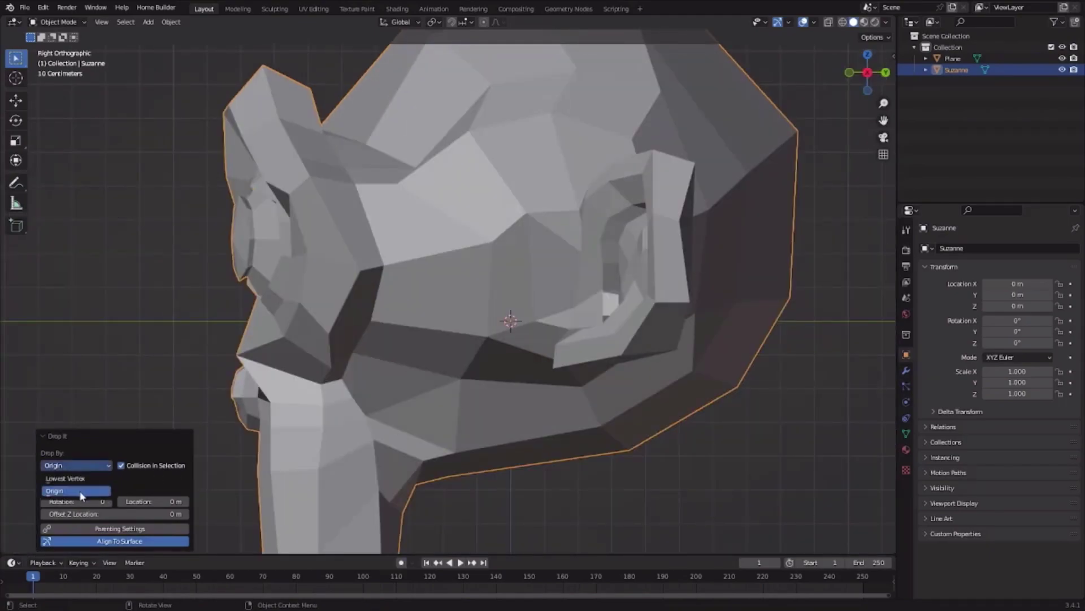
left_click(79, 479)
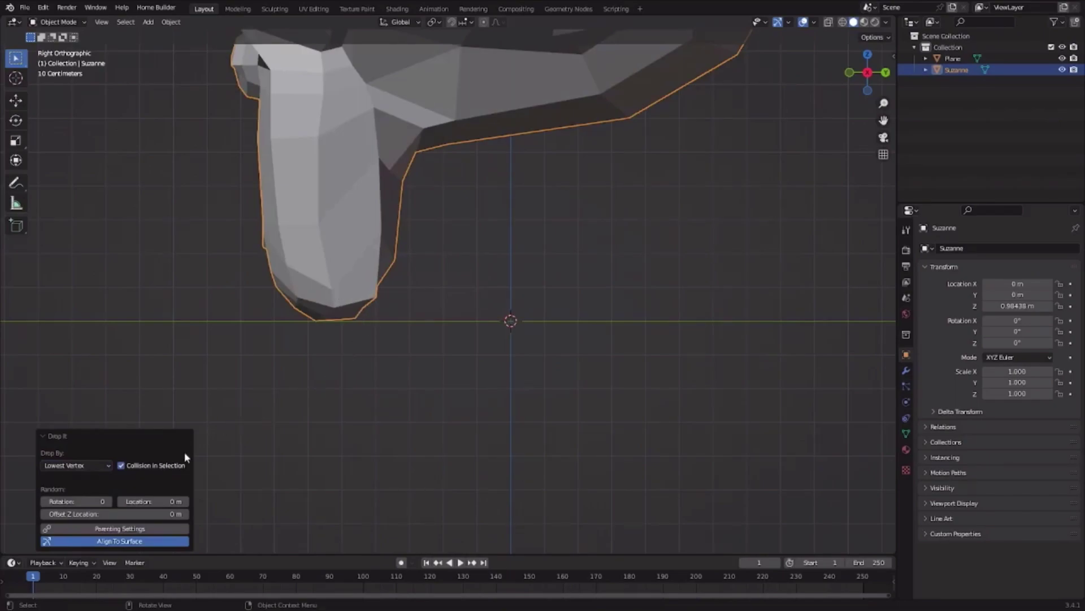
middle_click_drag(382, 249, 500, 282)
Try Drop By Origin once more and check the origin against the floor line in the right orthographic view with X-ray temporarily on
left_click(99, 465)
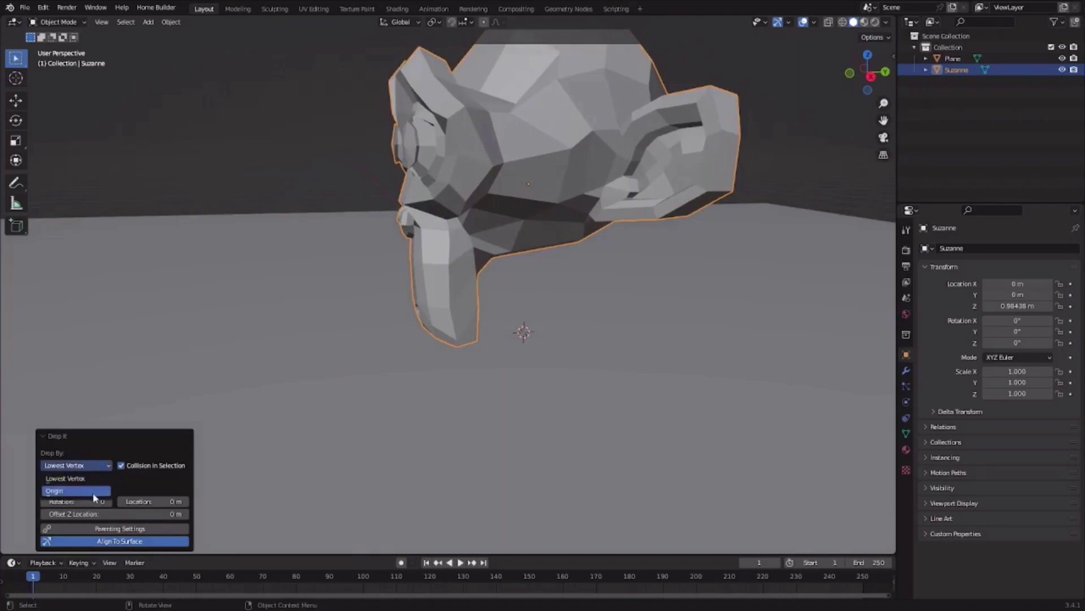
left_click(93, 493)
middle_click_drag(312, 461, 840, 42)
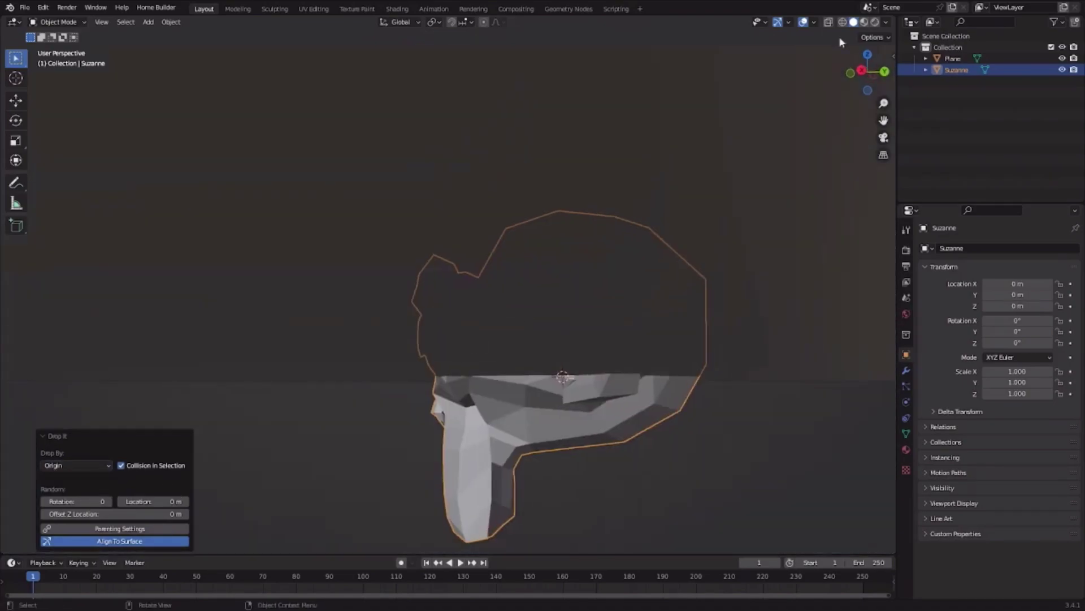
left_click(862, 72)
scroll(574, 370, "up", 8)
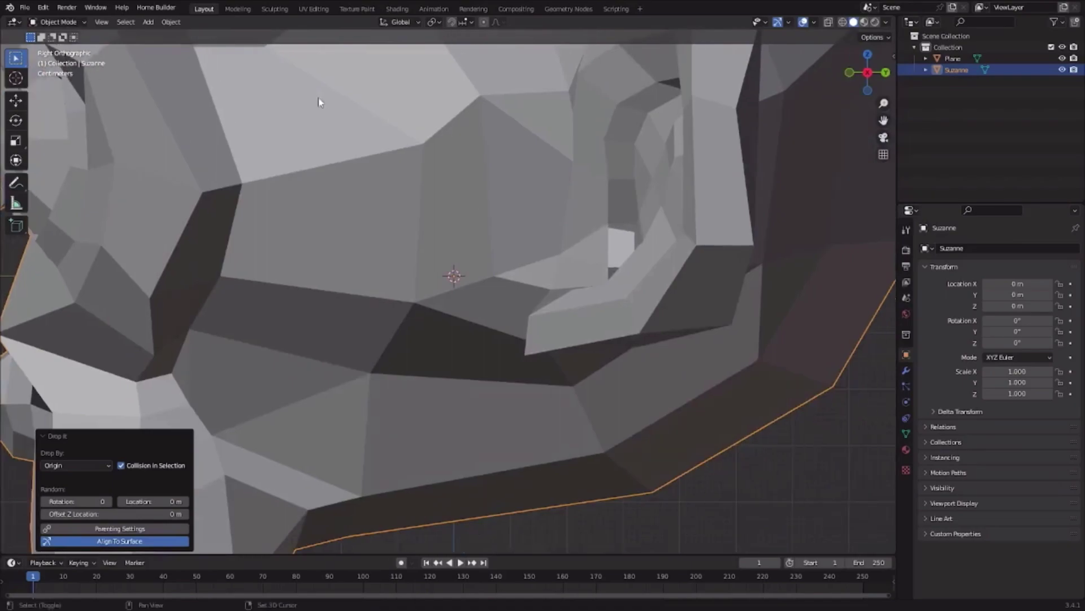
left_click(829, 22)
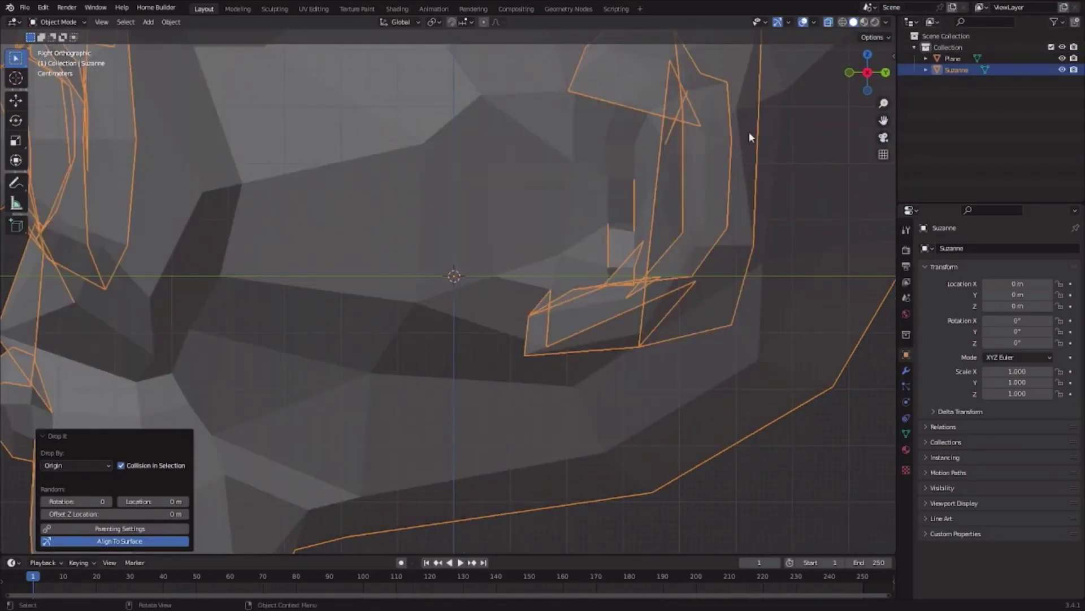
left_click(829, 22)
scroll(569, 219, "down", 5)
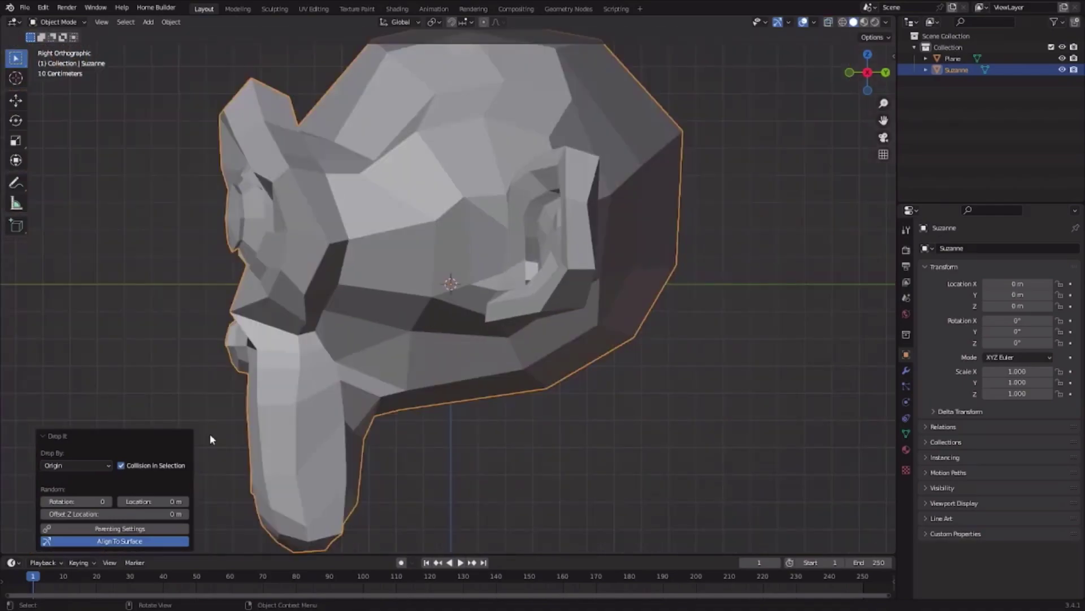
Set Drop By to Lowest Vertex so the monkey head stands on the floor line
left_click(107, 467)
left_click(92, 475)
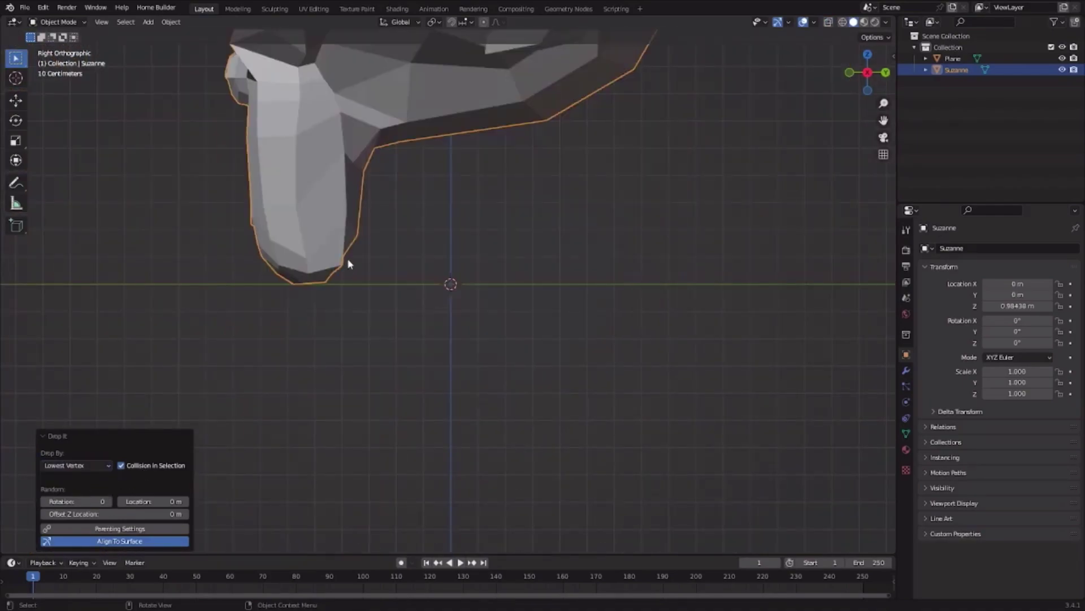
middle_click_drag(348, 253, 349, 264)
Try a downward Offset Z Location on the dropped head, reset it to 0 m, and check the placement in the right view
mouse_move(113, 513)
left_mouse_down()
mouse_move(181, 513)
mouse_move(85, 513)
mouse_move(134, 513)
left_mouse_up()
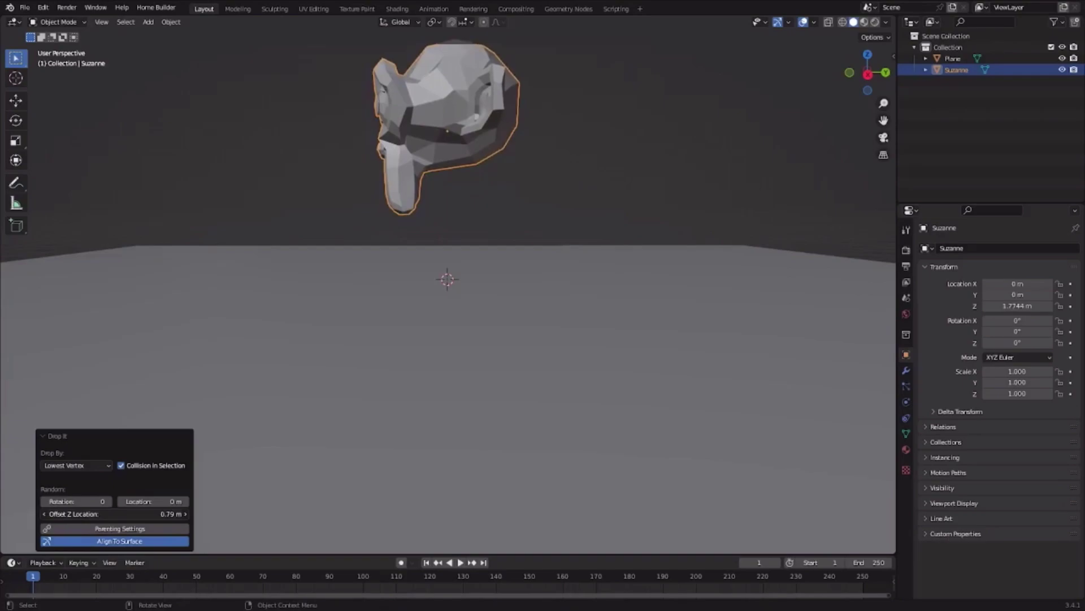
left_click(140, 512)
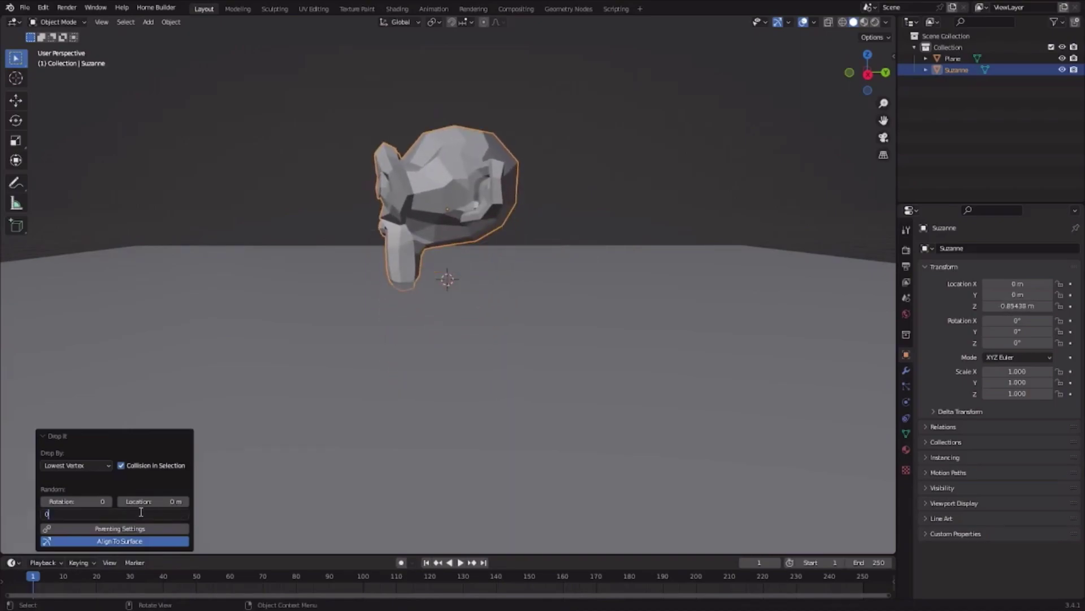
type("0")
key("Return")
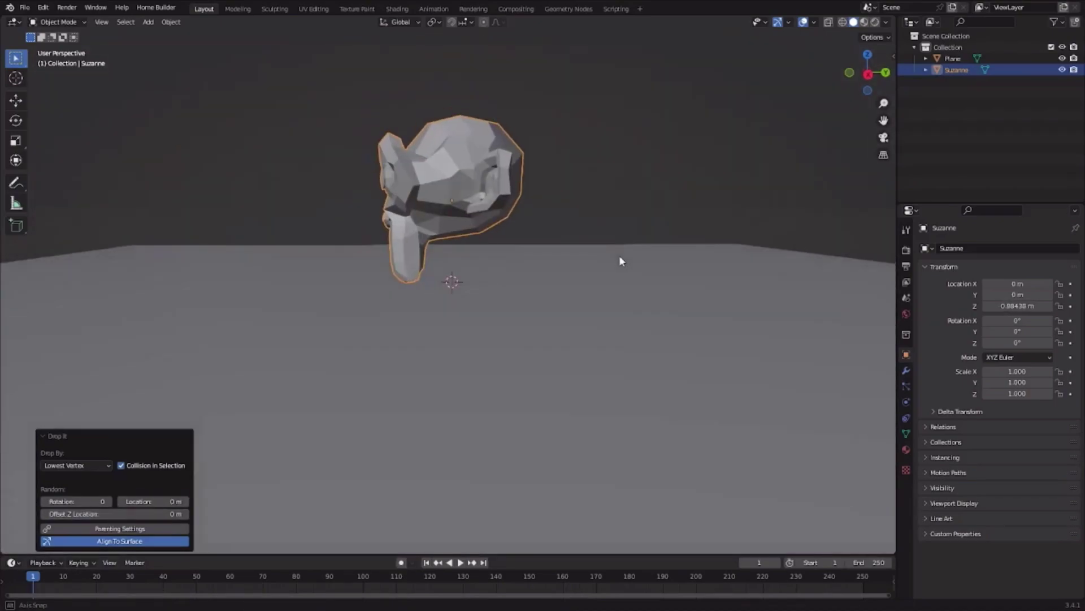
left_click(867, 74)
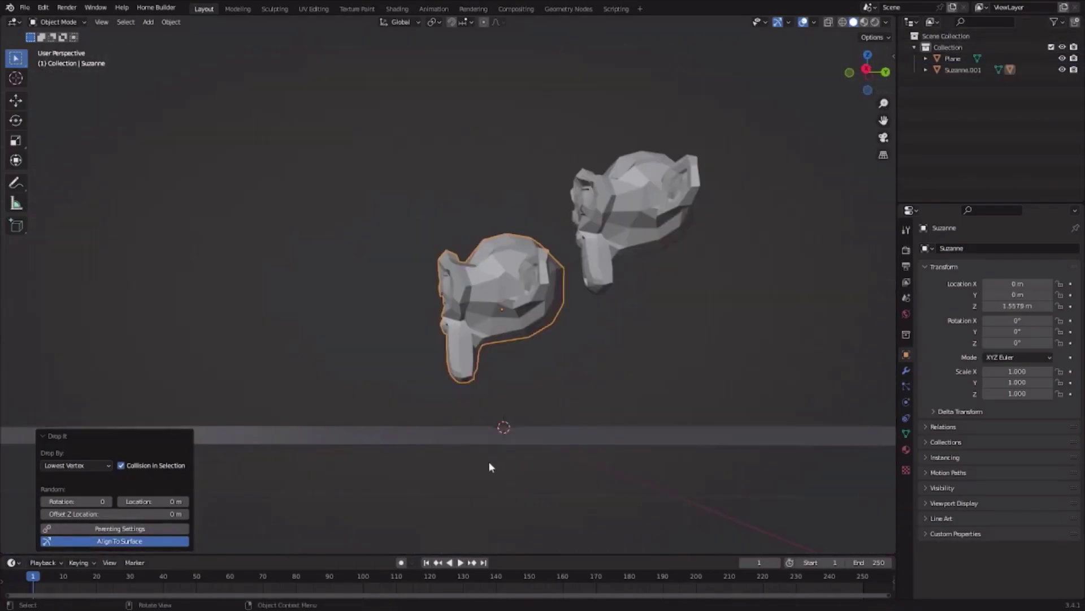
Enable Parenting Settings for the dropped child head and turn on Affect Selected Children
middle_click_drag(488, 460, 421, 400)
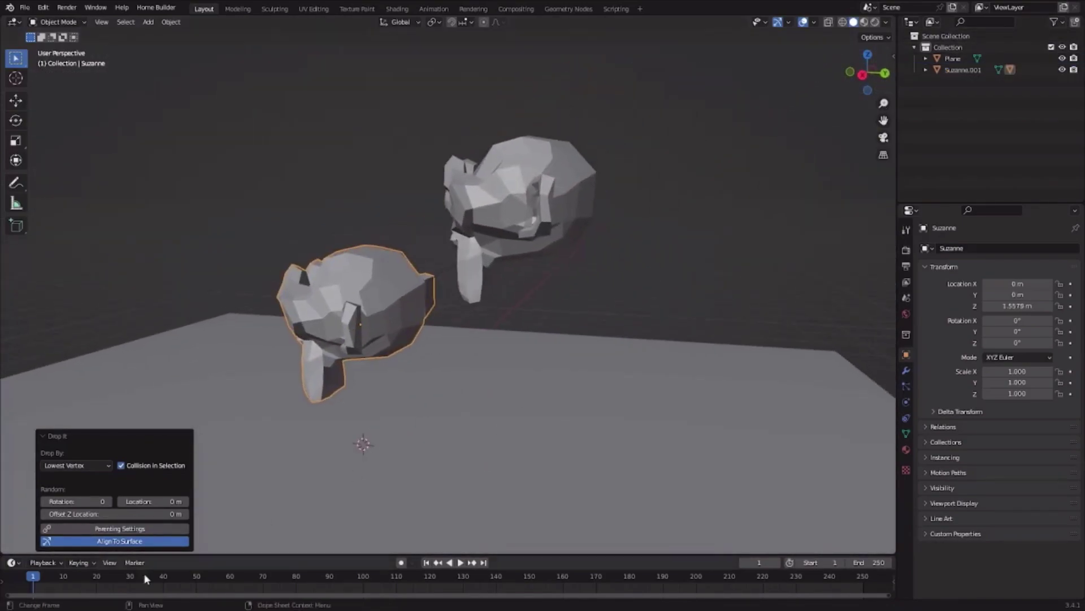
left_click(127, 529)
middle_click_drag(575, 490, 548, 477, "shift")
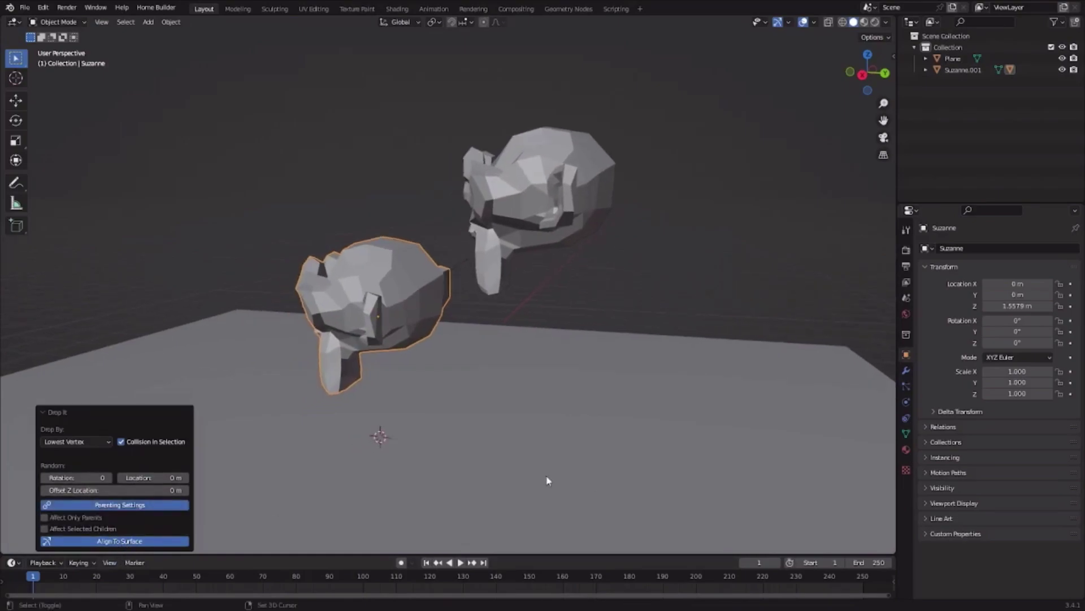
left_click(111, 529)
middle_click_drag(255, 416, 347, 398, "shift")
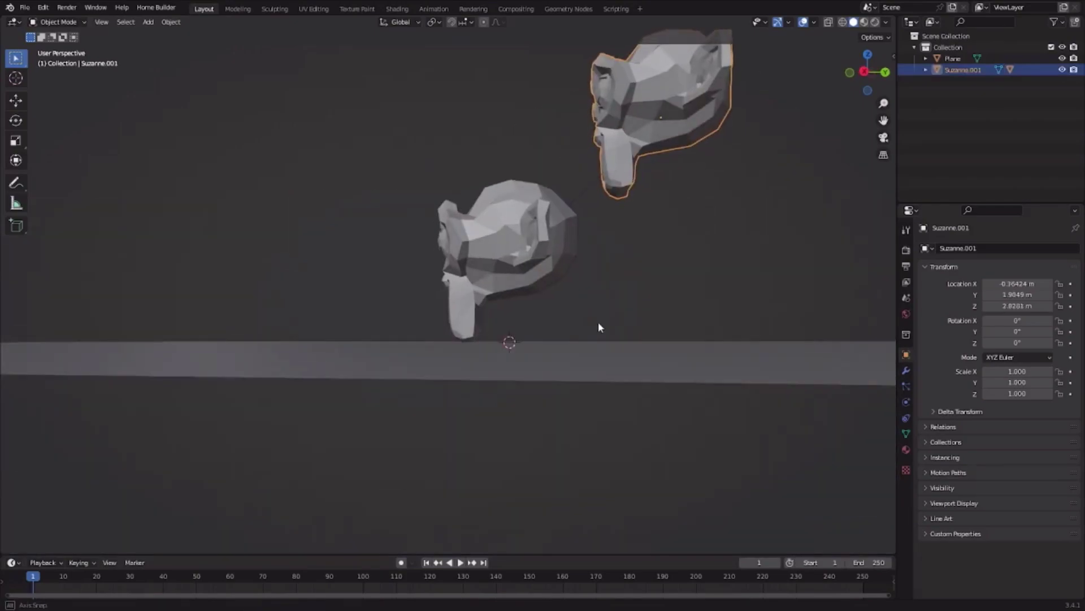
Select the lower monkey head and examine its contact with the plane and its position relative to the floating parent head
left_click(503, 325)
scroll(503, 321, "up", 5)
middle_click_drag(505, 430, 464, 360, "shift")
scroll(581, 258, "down", 4)
scroll(581, 259, "down", 2)
middle_click_drag(574, 290, 577, 304)
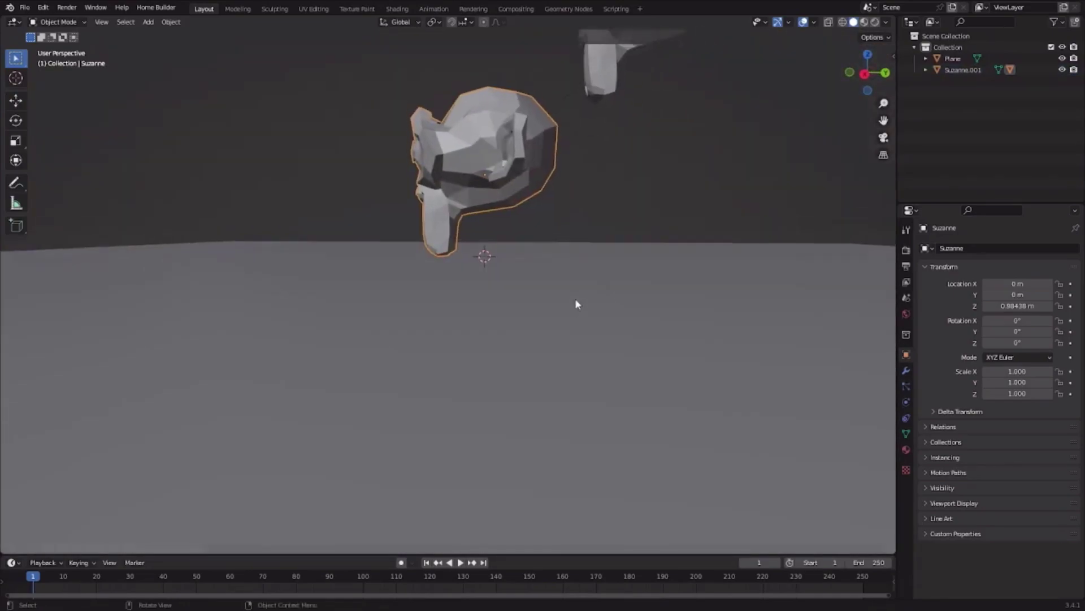
scroll(575, 299, "down", 3)
middle_click_drag(551, 204, 513, 316, "shift")
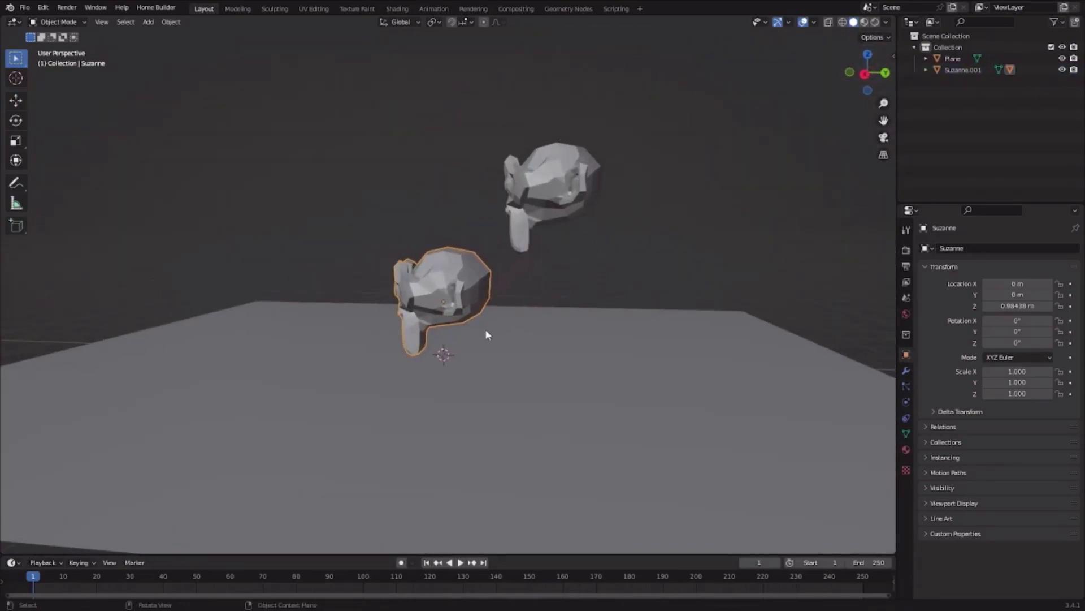
scroll(486, 335, "up", 5)
scroll(368, 334, "down", 7)
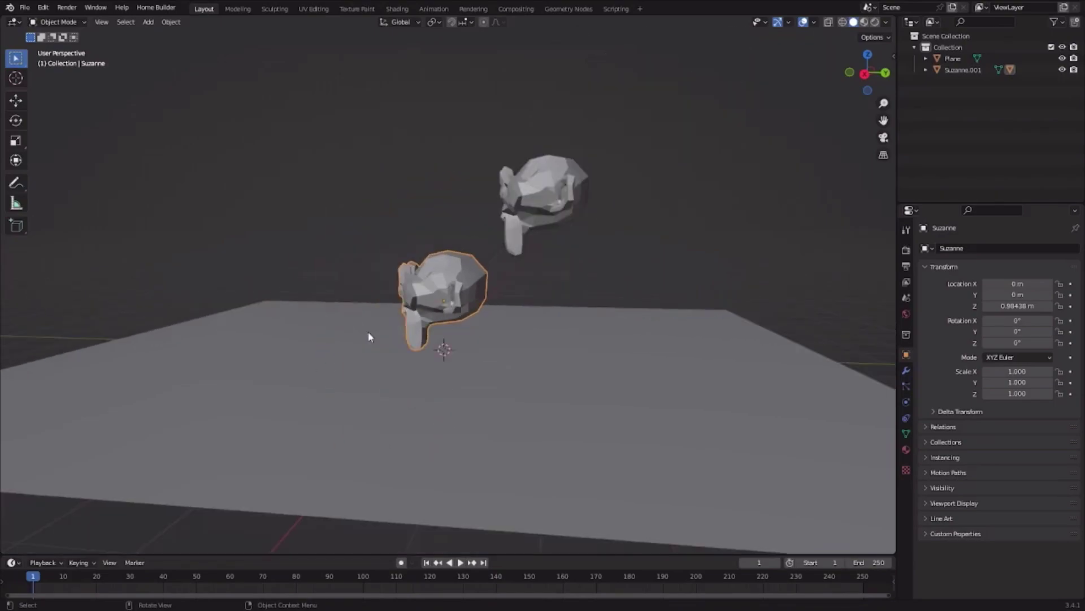
Inspect the two parented monkey heads from the front, and view the lower one up close from several angles
middle_click_drag(369, 334, 494, 364)
scroll(496, 364, "up", 4)
middle_click_drag(587, 336, 474, 312, "shift")
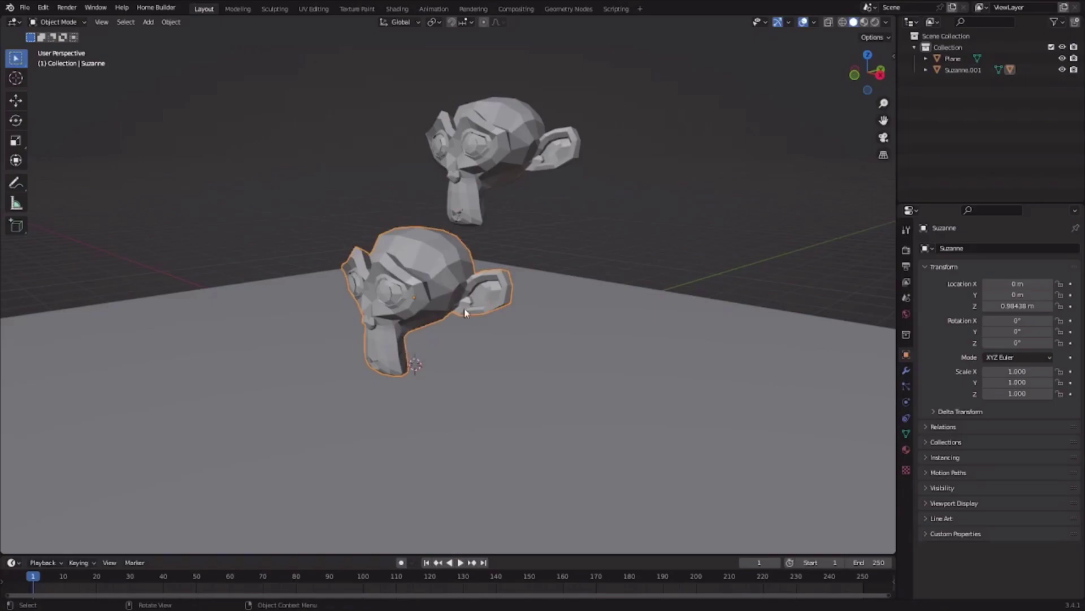
scroll(464, 308, "up", 4)
middle_click_drag(464, 307, 493, 282)
scroll(421, 303, "up", 4)
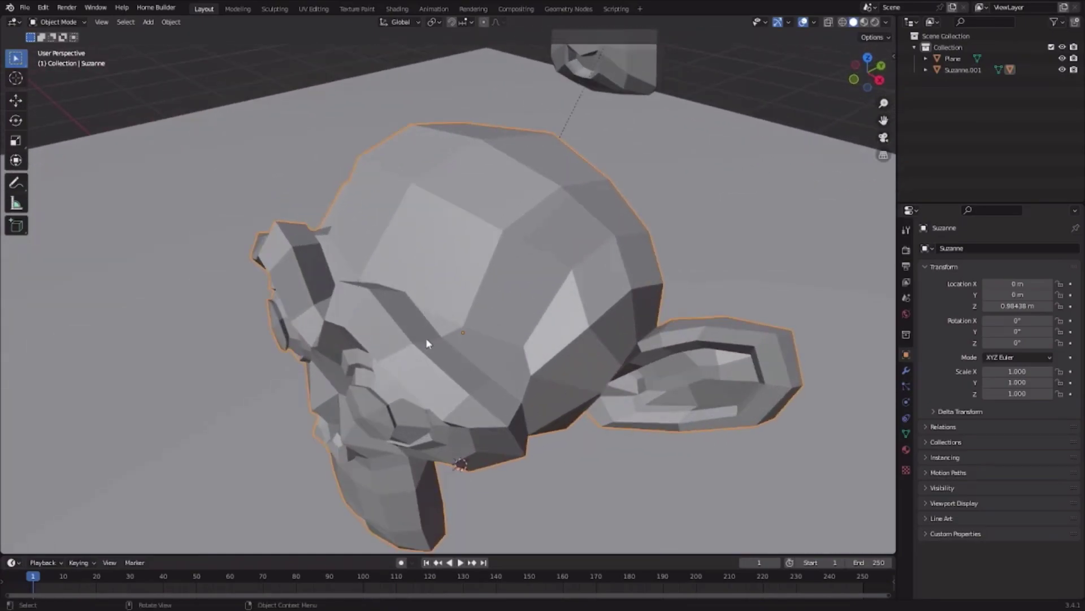
middle_click_drag(427, 341, 395, 358)
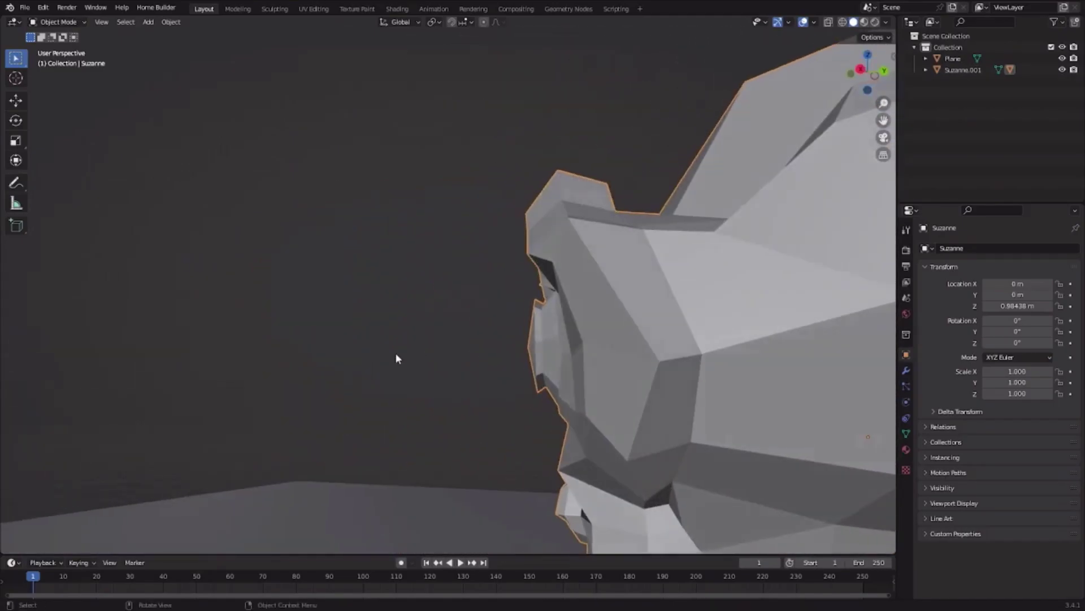